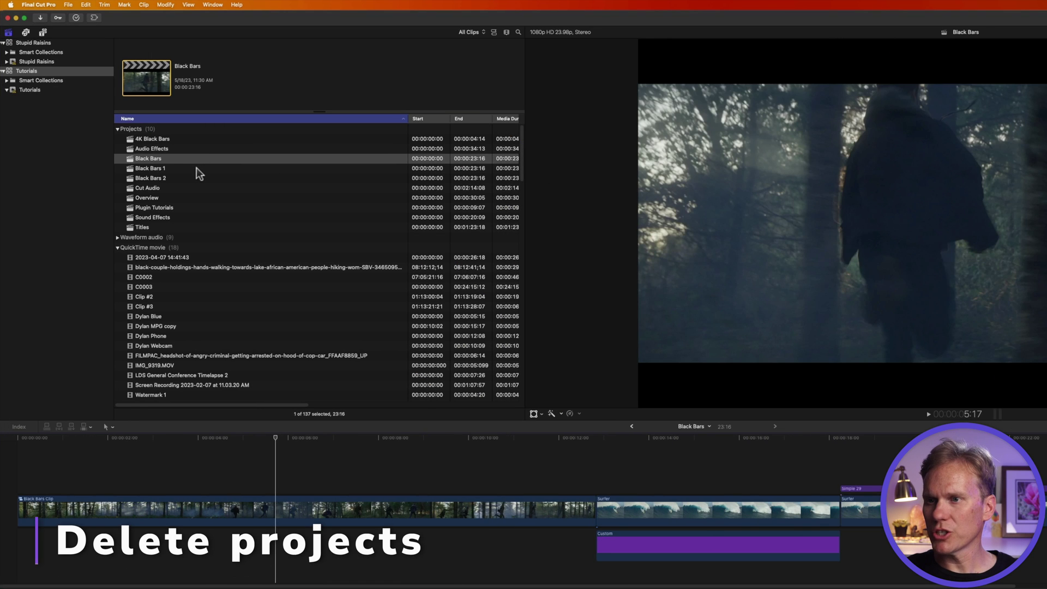
Step: Trash the Black Bars 1 project with Command-Delete, then undo the deletion
click(197, 168)
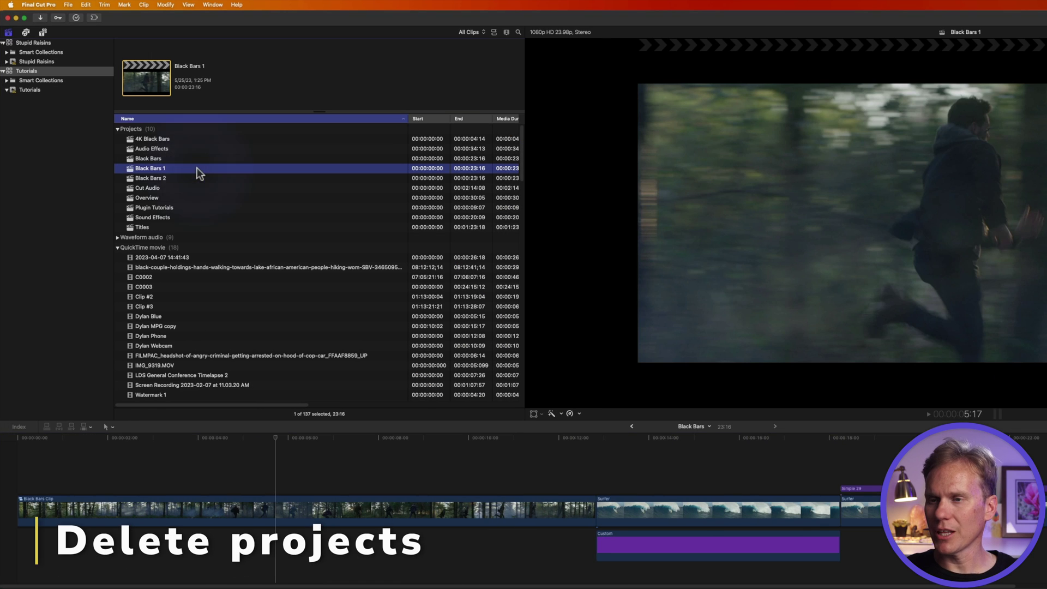
click(77, 10)
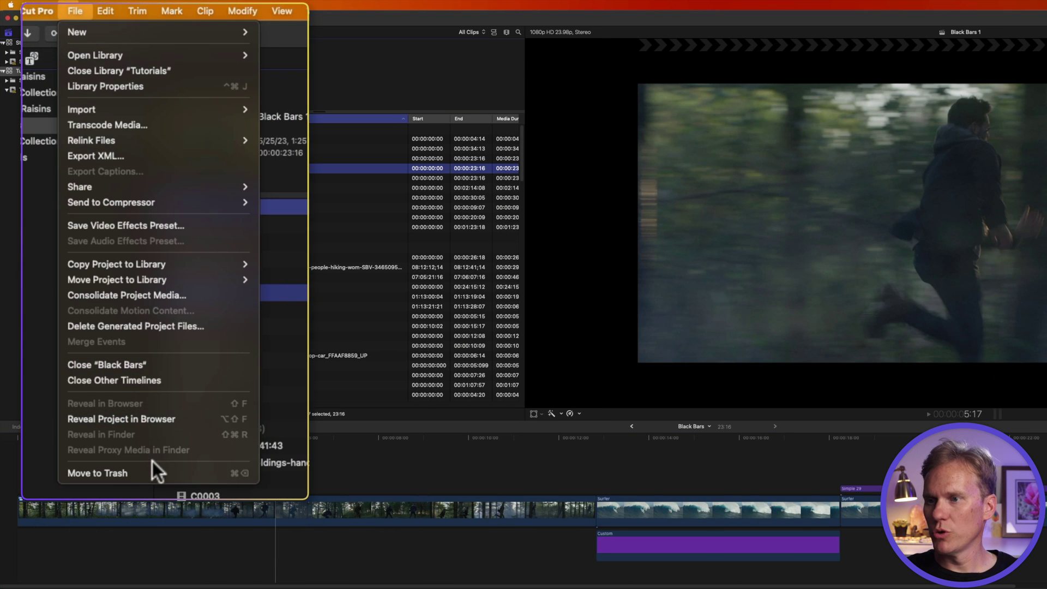
key(Escape)
right_click(207, 168)
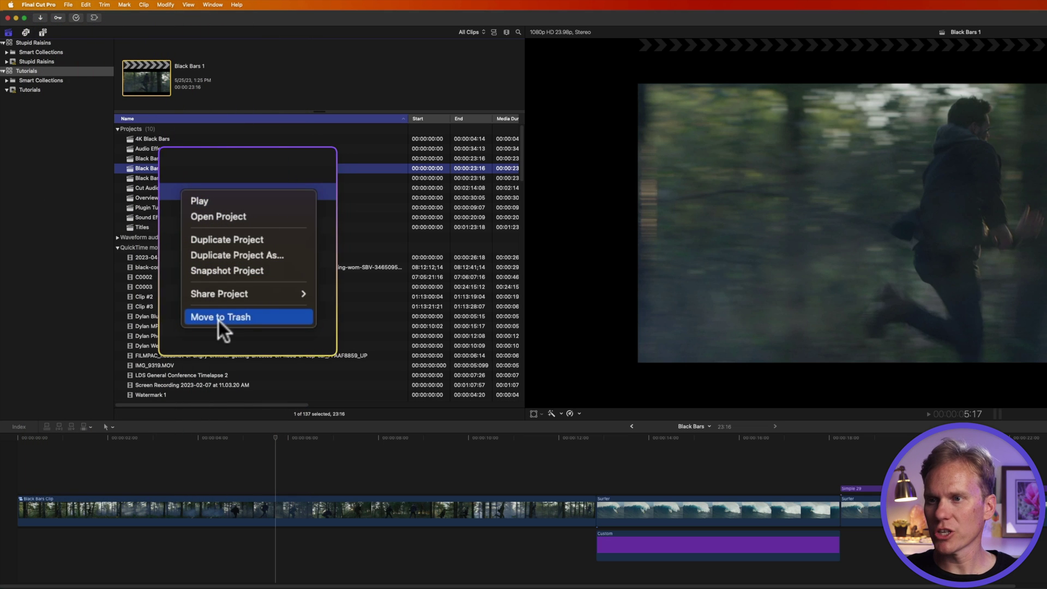
key(Escape)
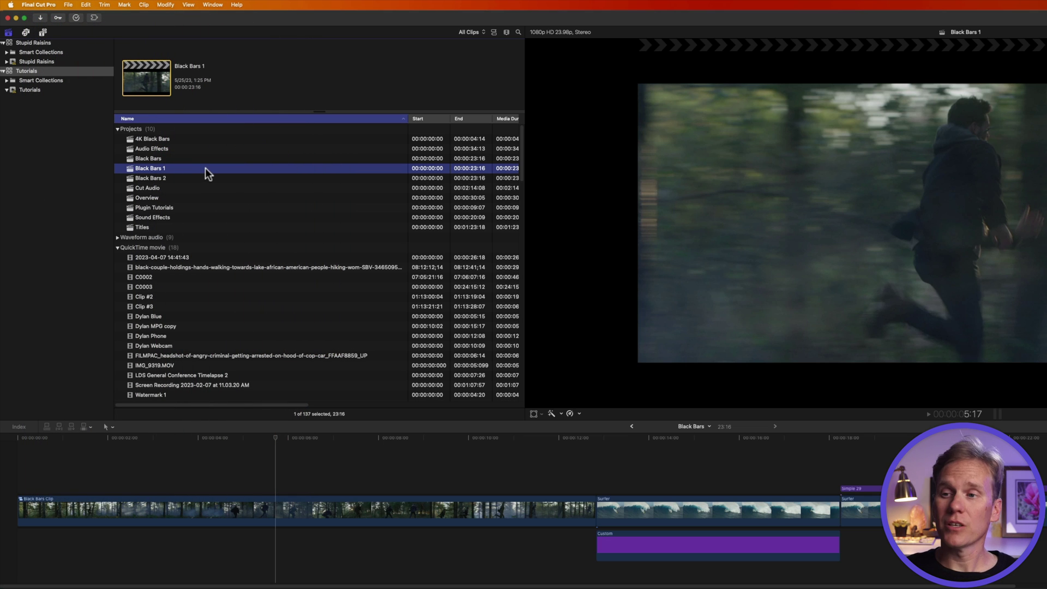
key(super+BackSpace)
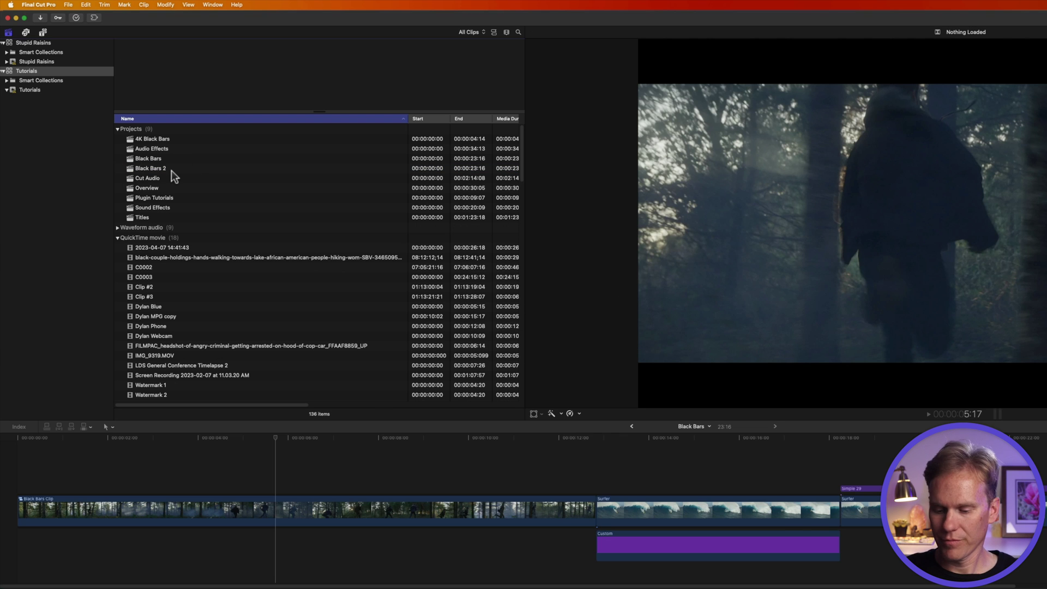
key(super+z)
Step: Select Black Bars, Black Bars 2, Overview and Titles together
click(186, 139)
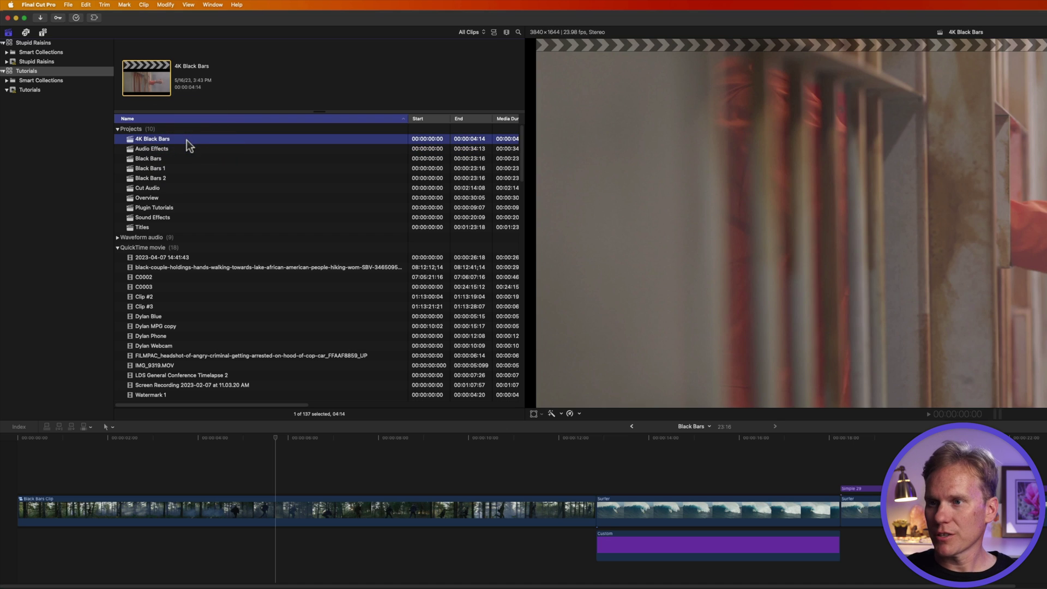
click(181, 159)
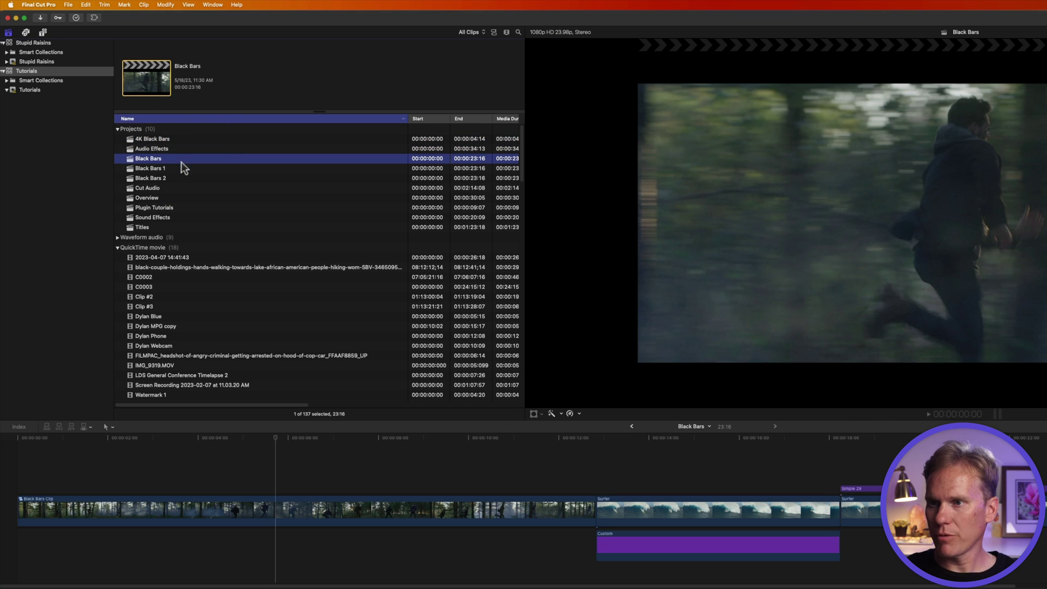
super+click(181, 178)
super+click(182, 197)
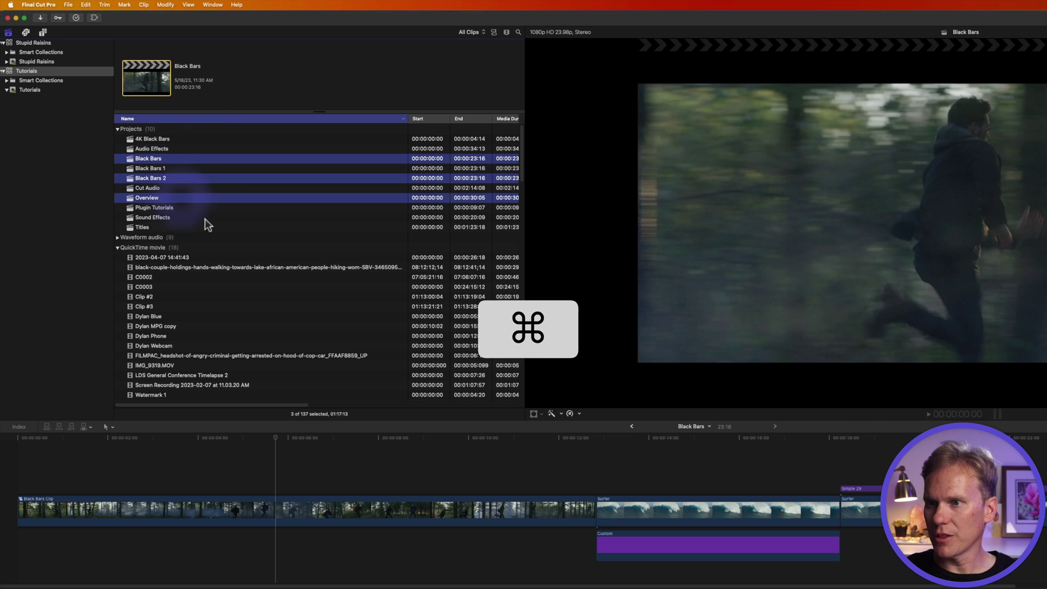
super+click(170, 226)
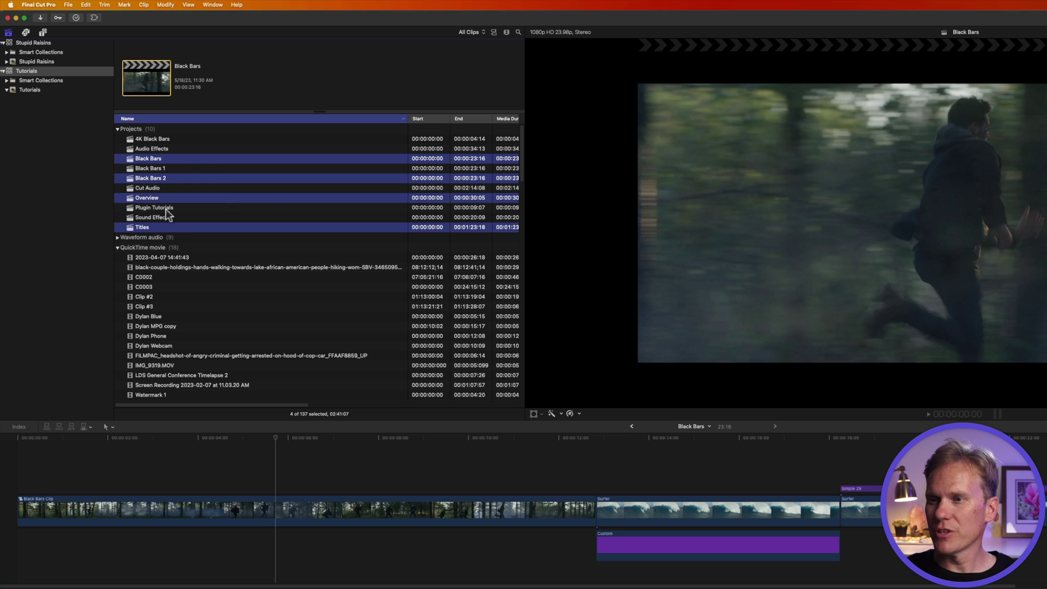
Step: Trash the four selected projects and undo it, then Shift-select Black Bars through Overview
click(68, 4)
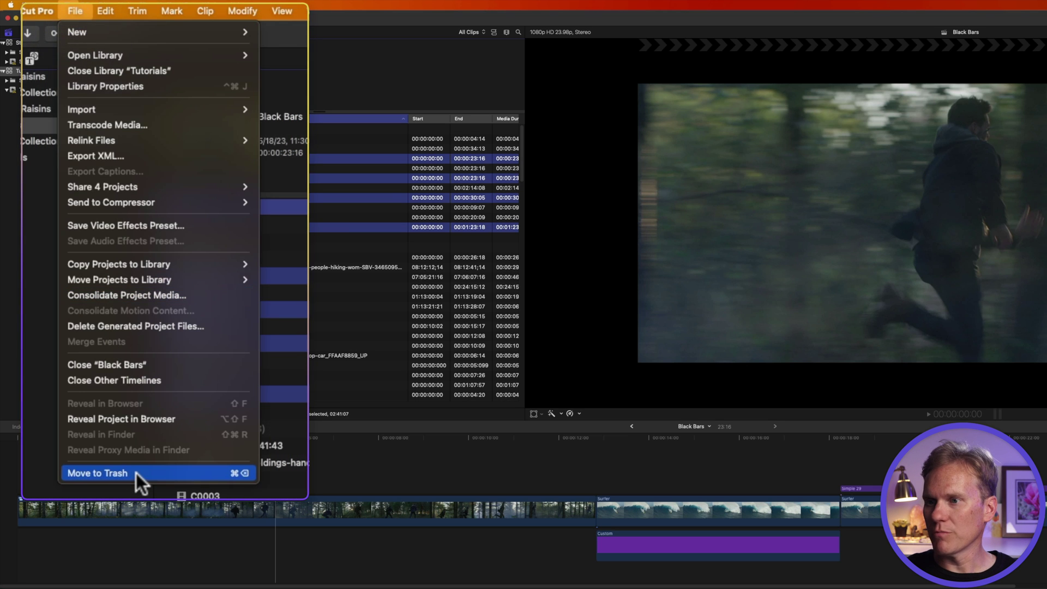
click(136, 472)
right_click(184, 158)
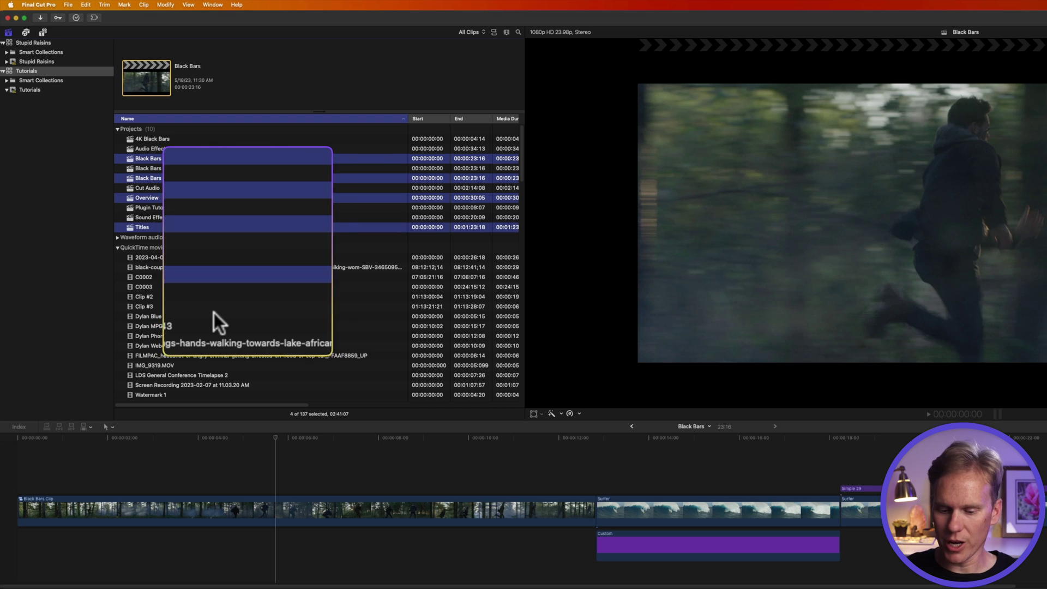
key(super+BackSpace)
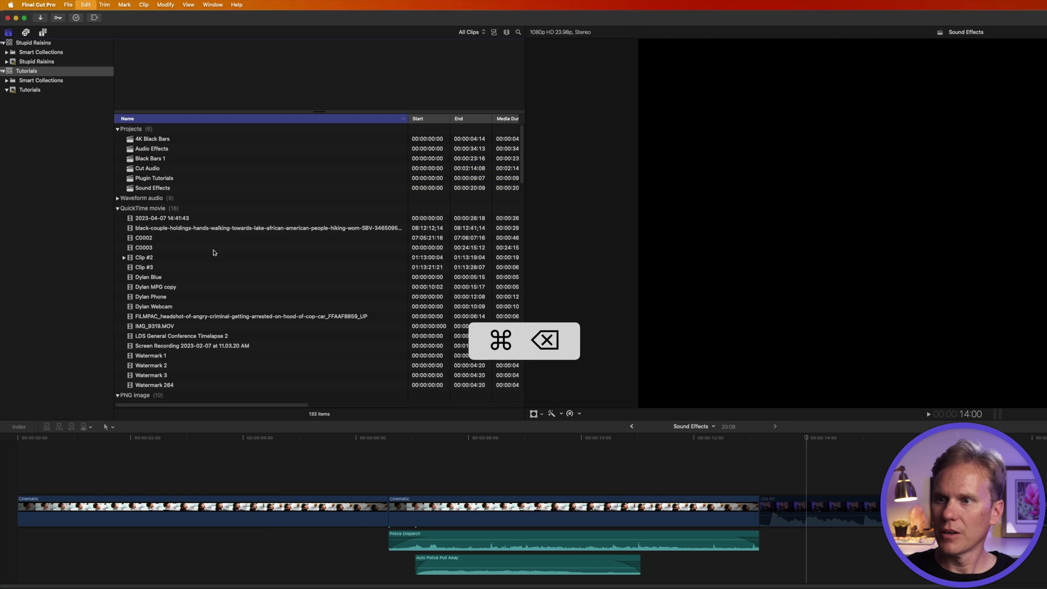
key(super+z)
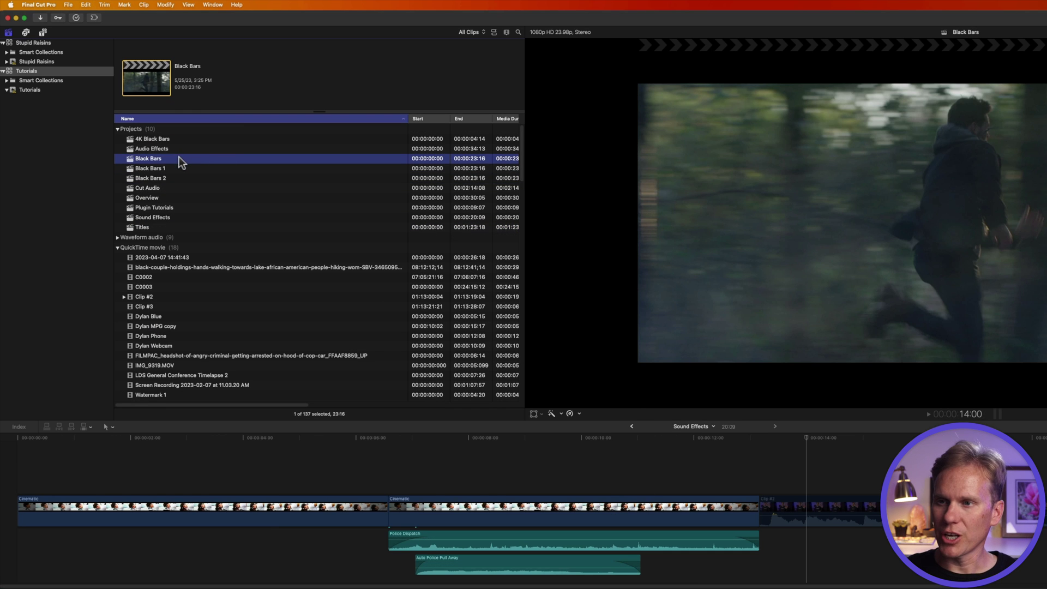
key(shift)
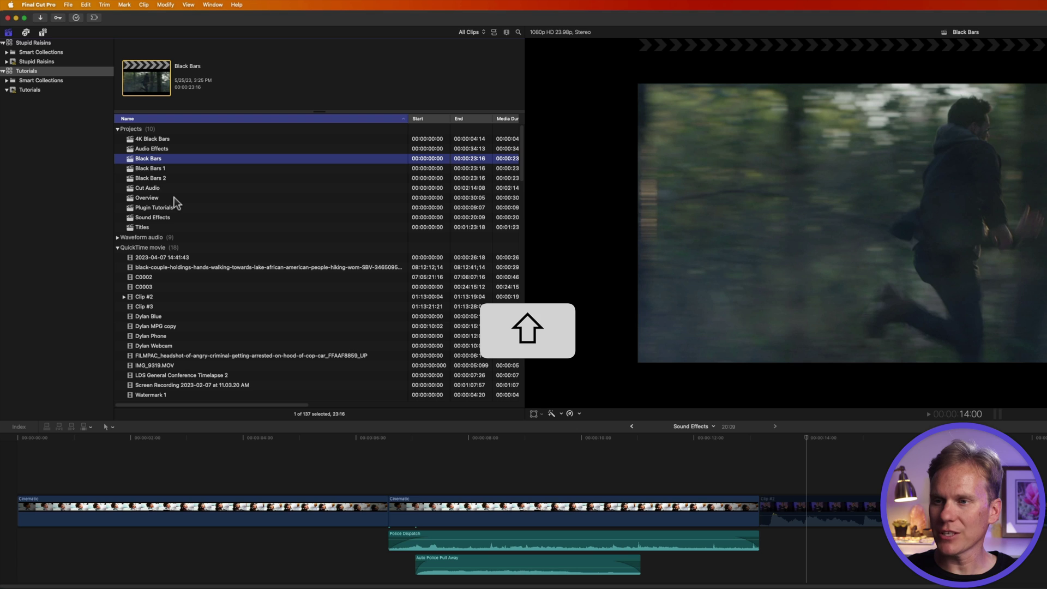
shift+click(174, 197)
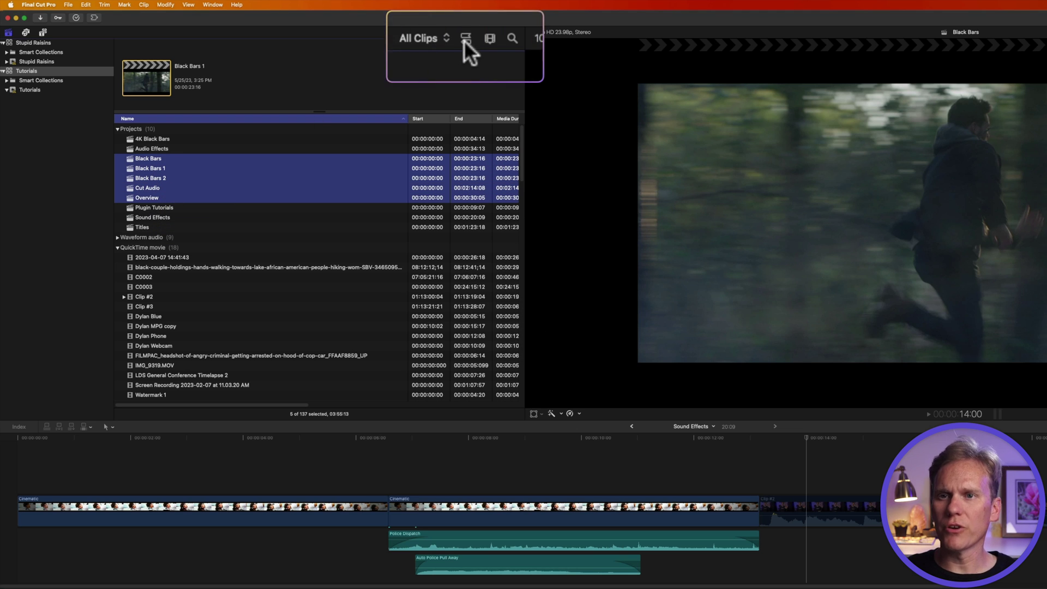
Step: Show the projects as filmstrip thumbnails and select several by clicking and box-dragging
click(493, 32)
click(349, 120)
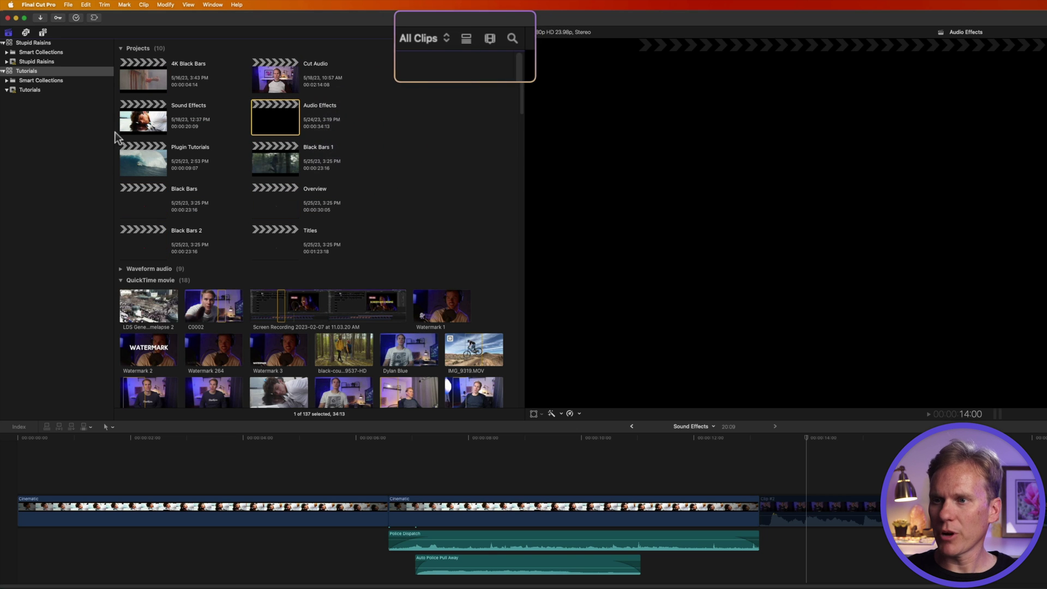
click(374, 319)
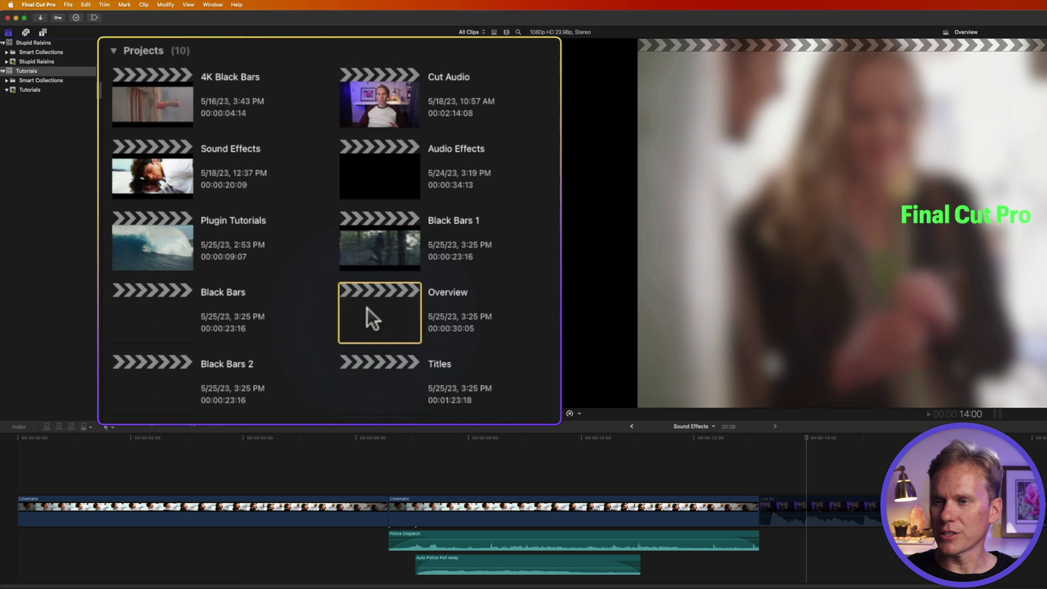
super+click(172, 230)
click(342, 111)
drag(561, 349, 194, 96)
Step: Select the nine projects from Cut Audio to Titles and move them to the trash
shift+click(394, 391)
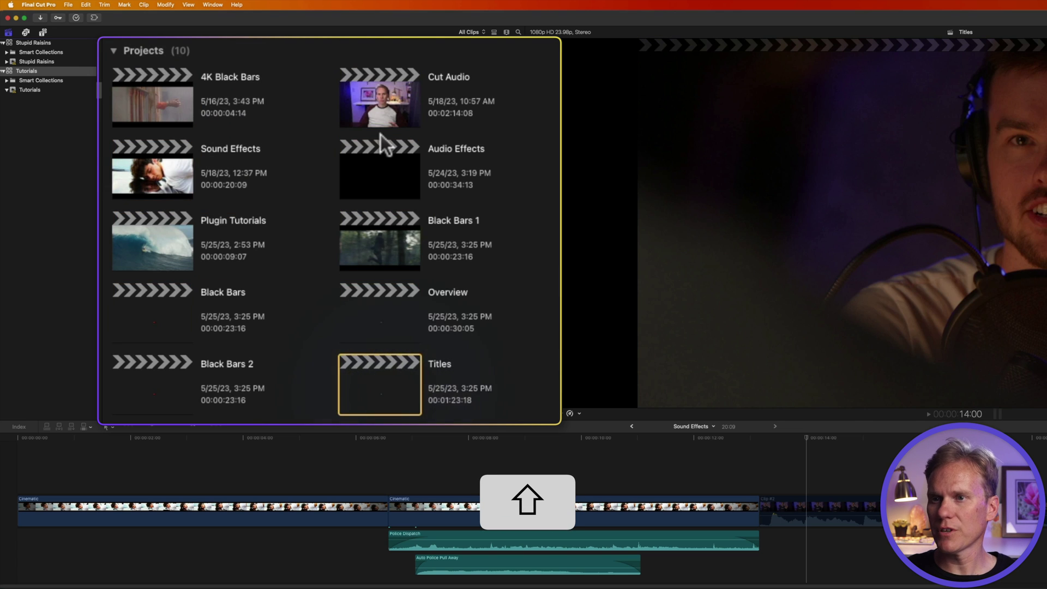
shift+click(380, 117)
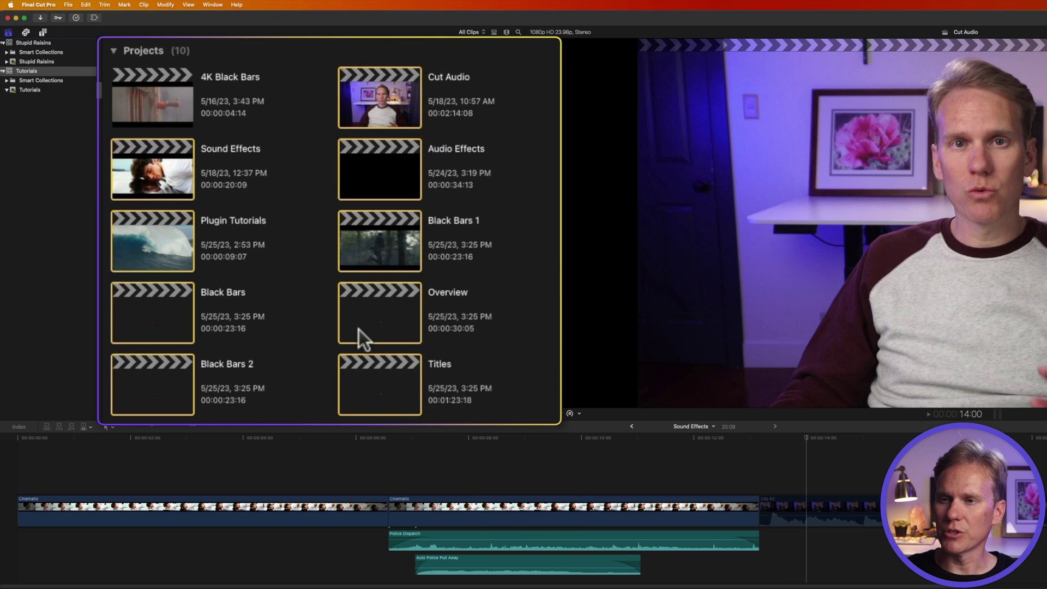
right_click(372, 243)
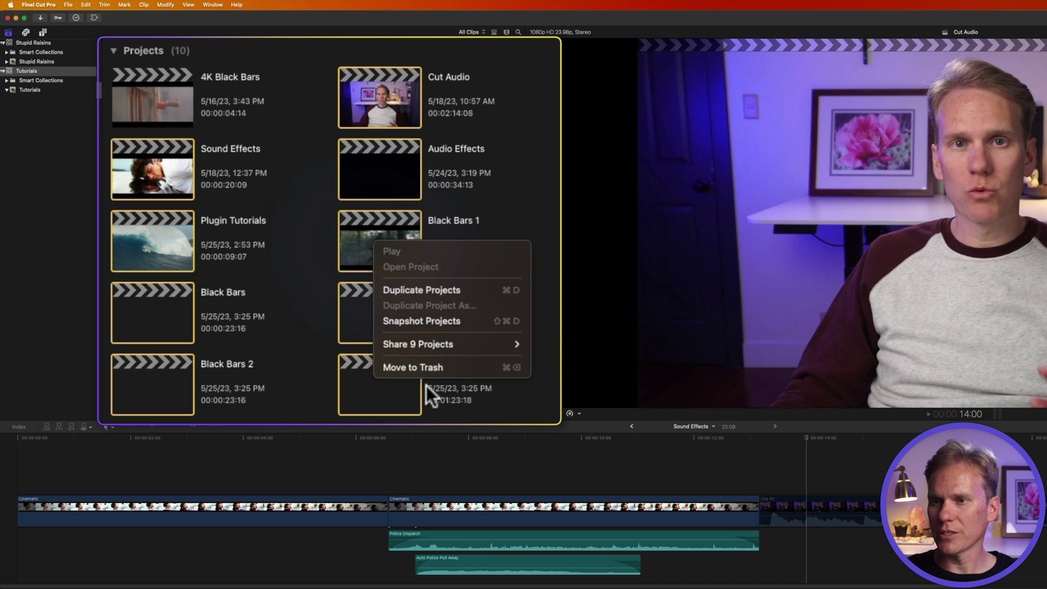
key(super+BackSpace)
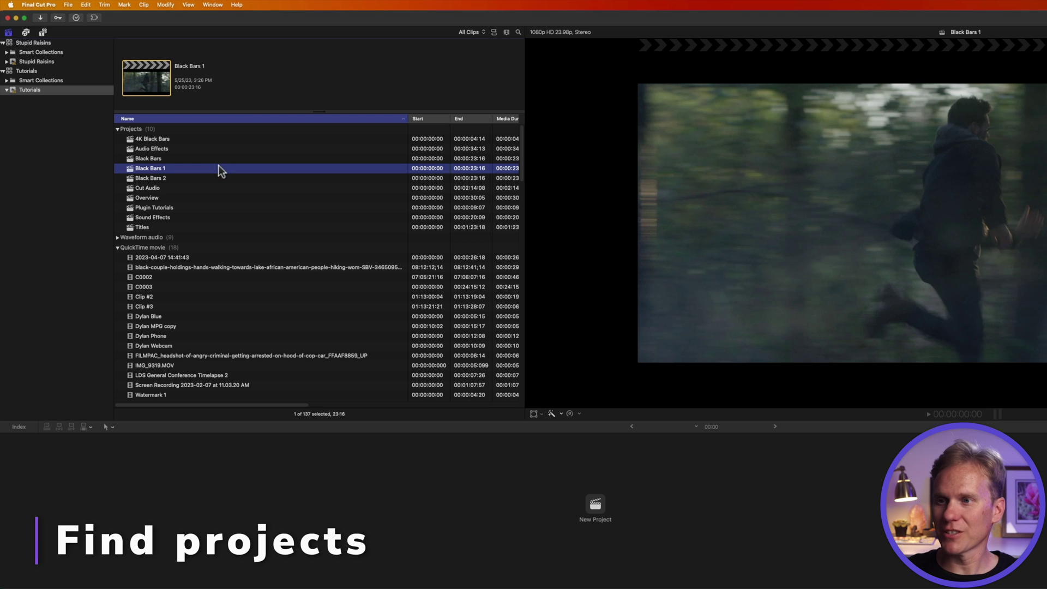
Step: Browse the Tutorials event and library, then show the Projects smart collection
click(57, 91)
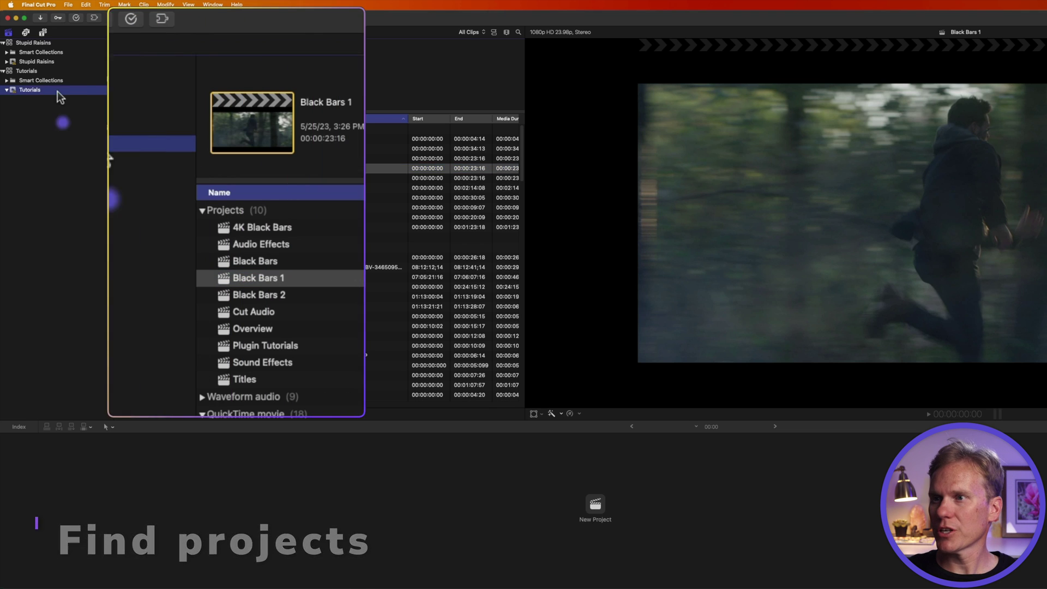
click(15, 45)
click(15, 45)
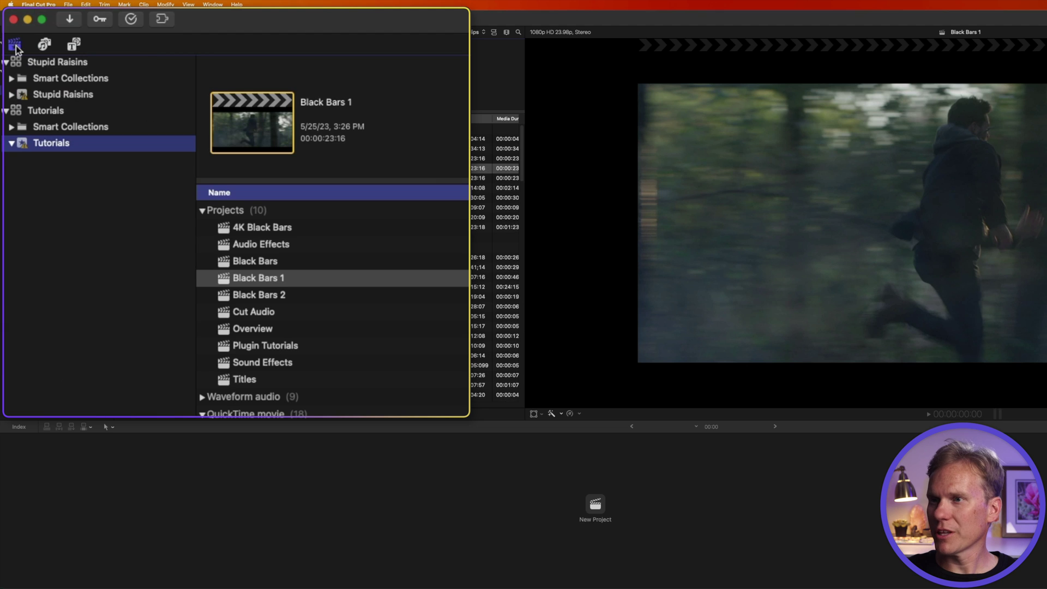
click(79, 114)
scroll(397, 274, up, 3)
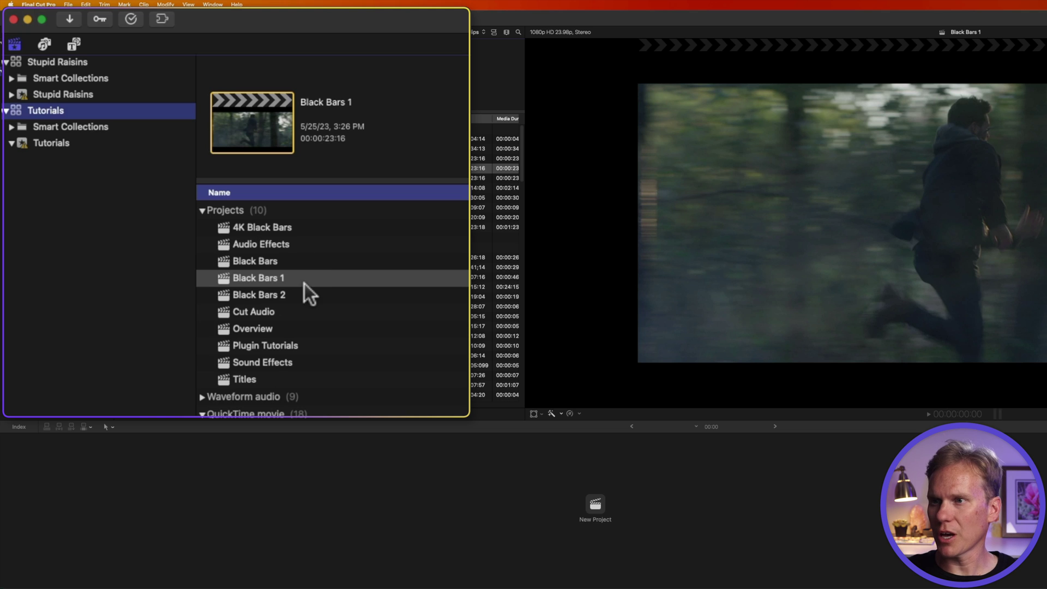
click(86, 141)
scroll(353, 296, up, 3)
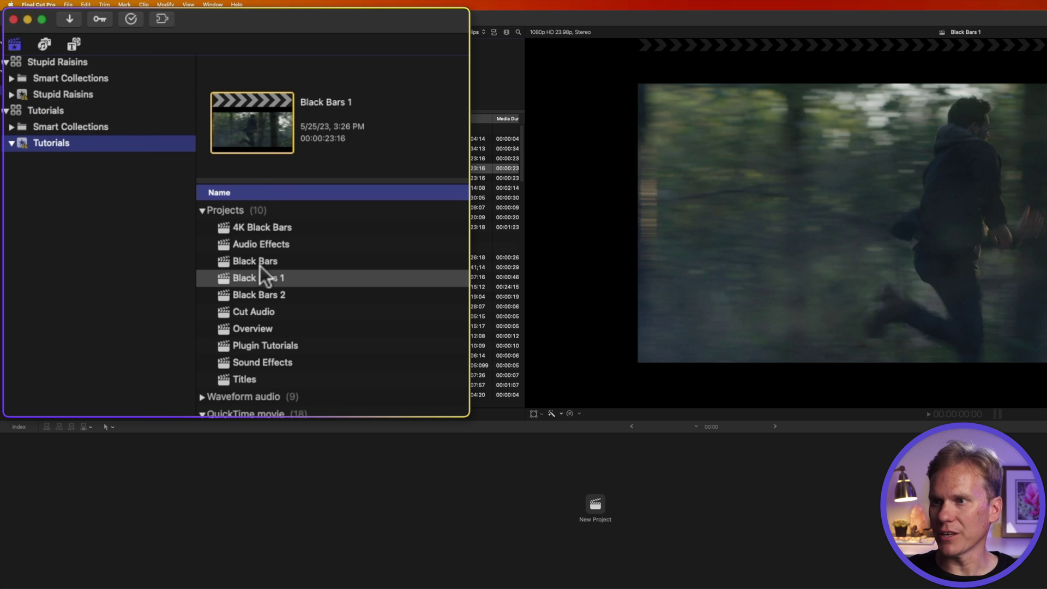
click(11, 126)
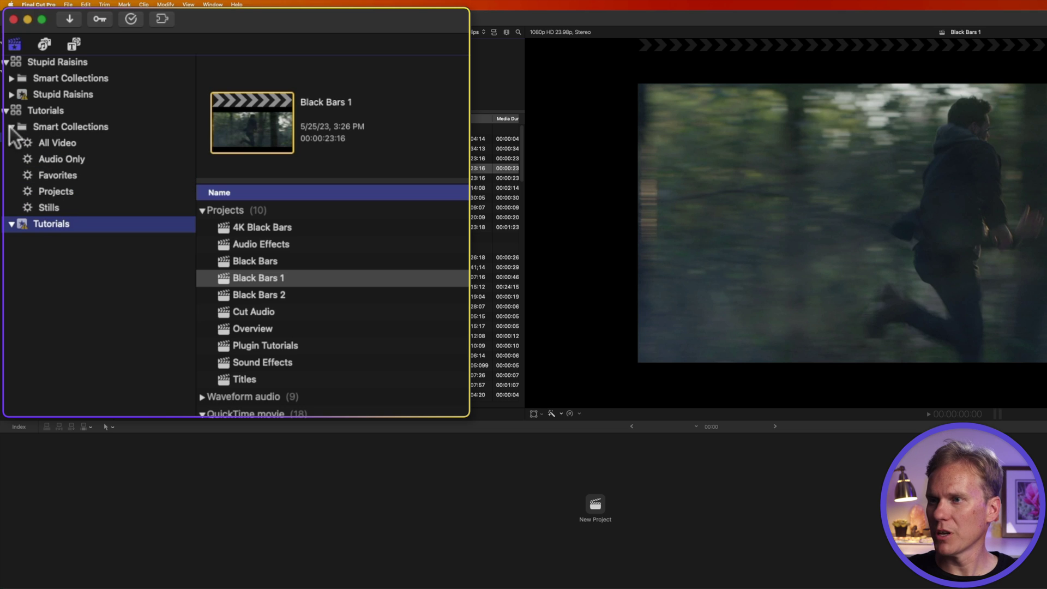
click(90, 192)
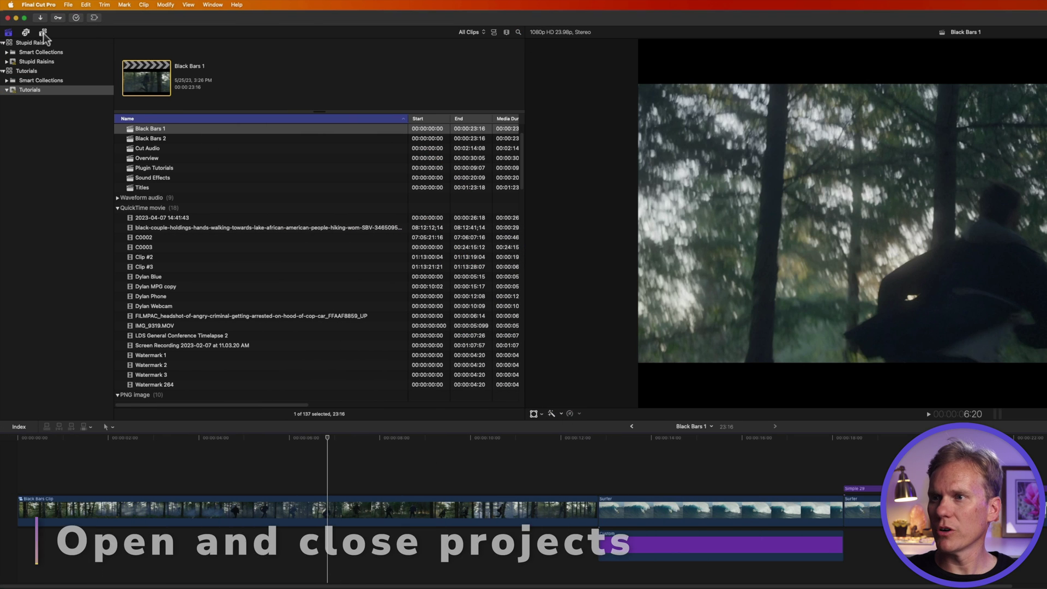
Step: Reveal the open Black Bars 1 project in the browser with Option-Shift-F
click(43, 33)
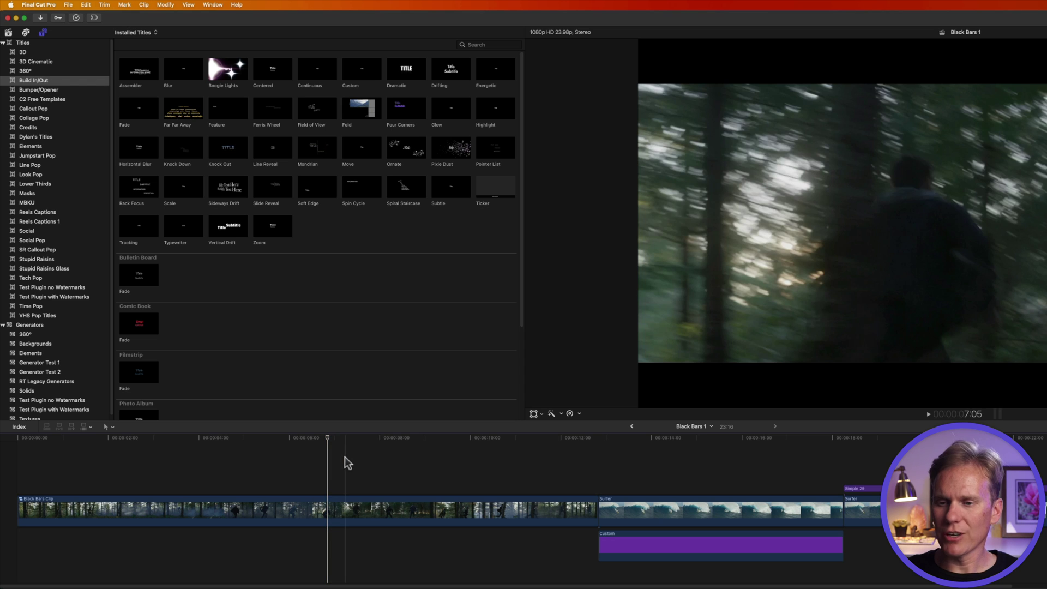
click(68, 5)
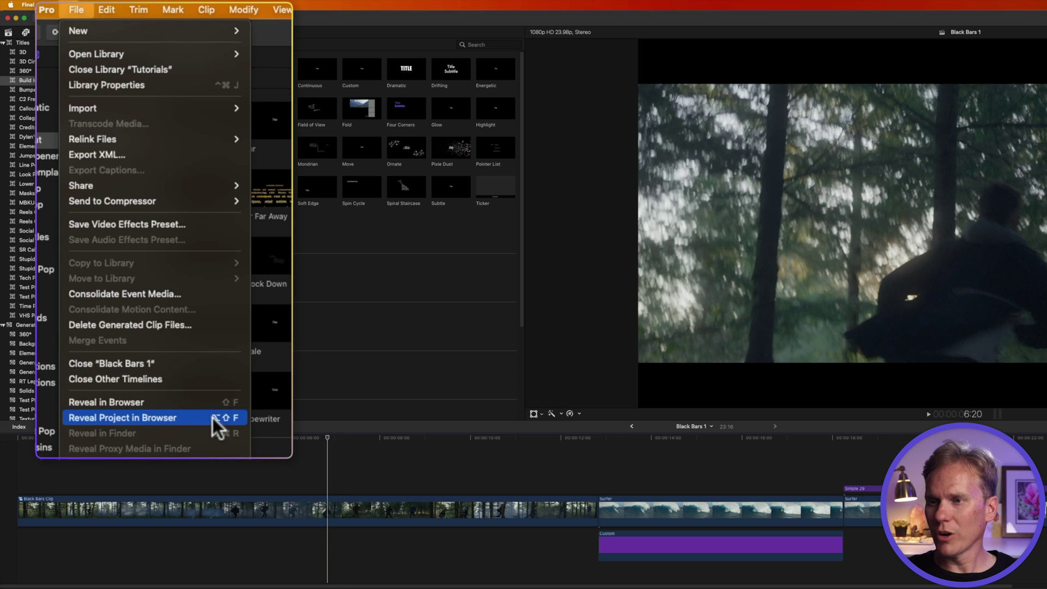
click(412, 422)
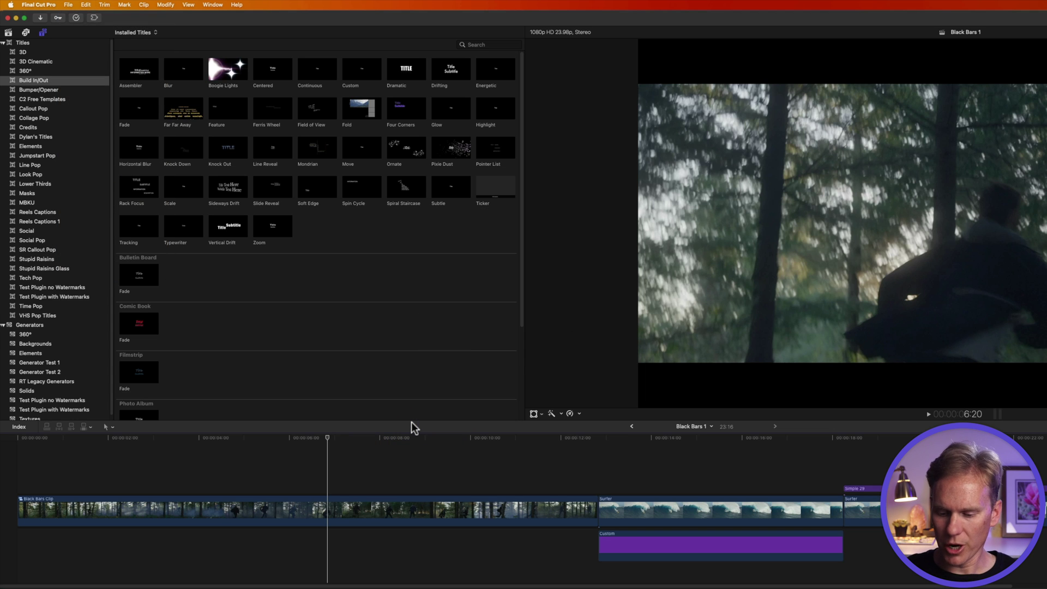
key(alt+shift+f)
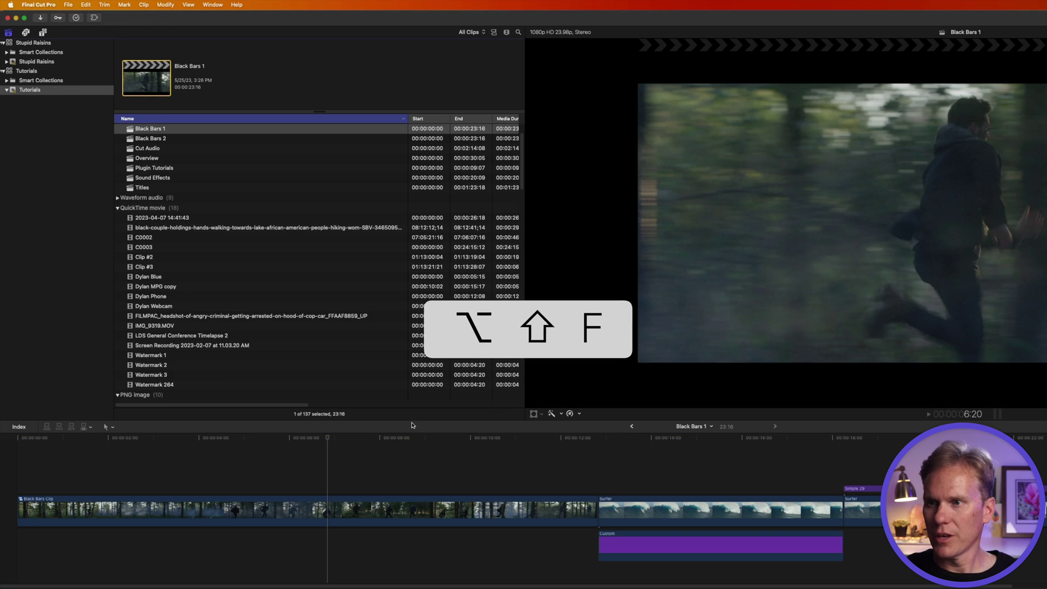
Step: Select the Audio Effects project and bring up its context menu
click(214, 158)
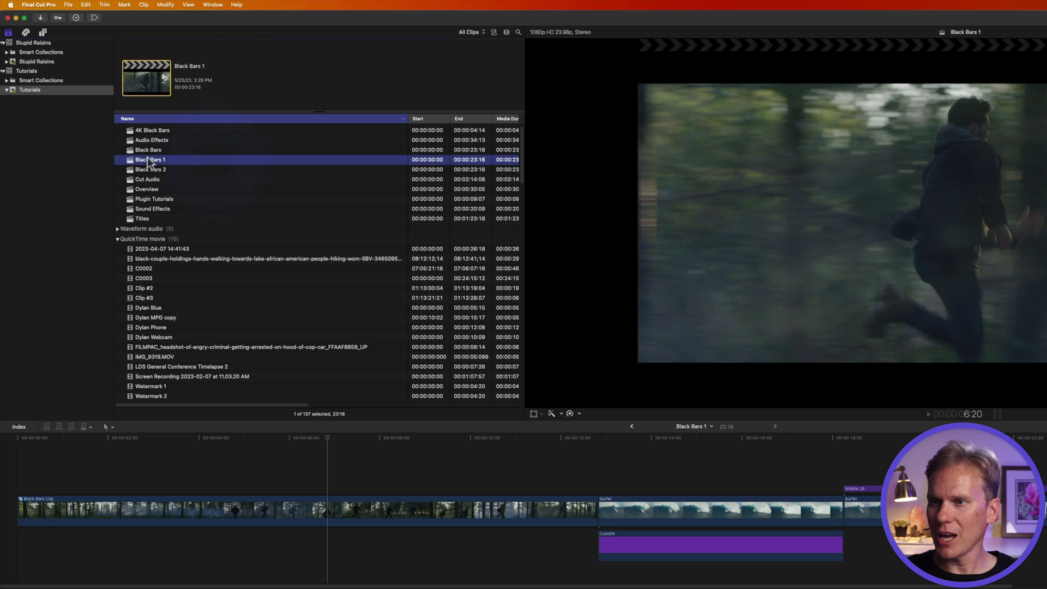
click(211, 142)
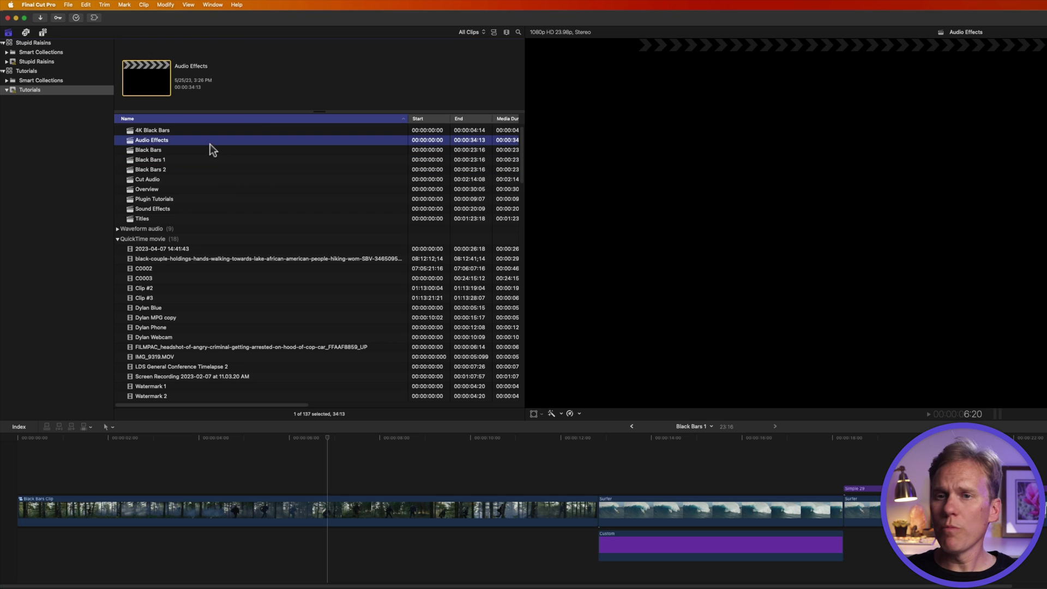
right_click(208, 142)
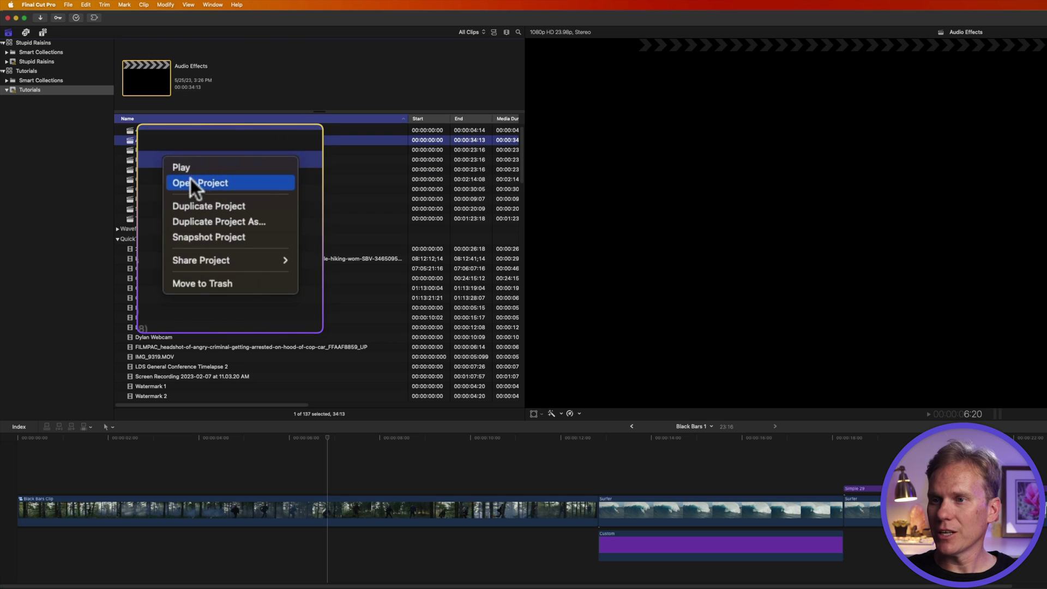
Step: Open Audio Effects in the timeline, then step back and forward through timeline history
click(196, 183)
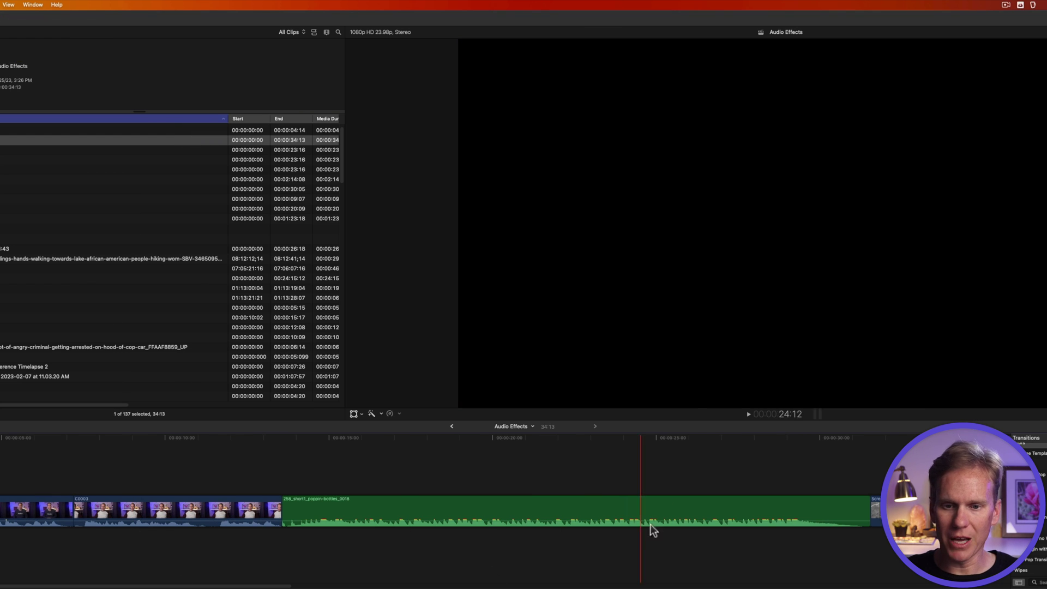
click(451, 461)
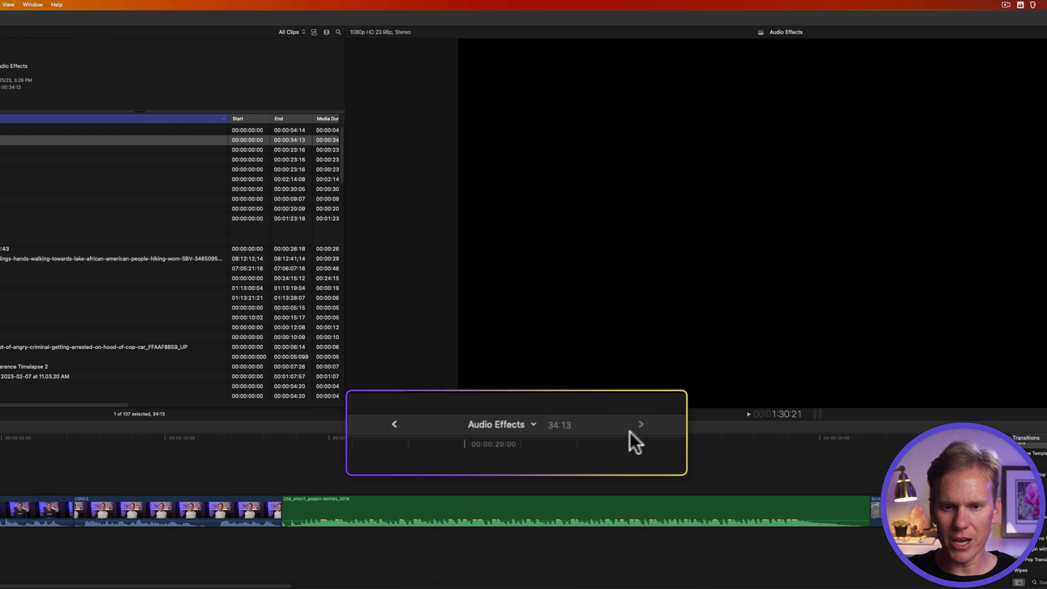
click(395, 423)
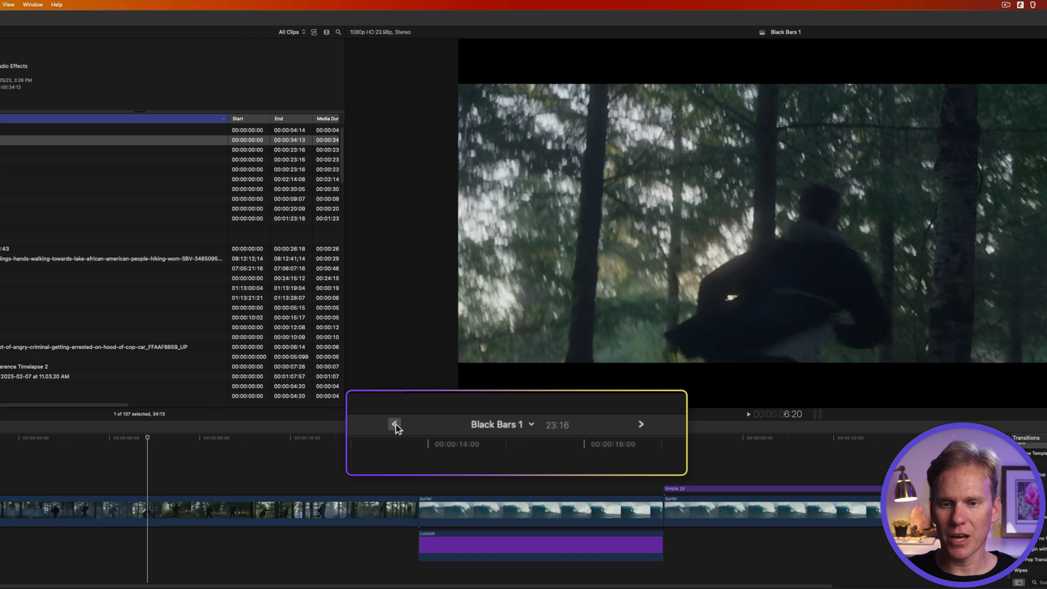
click(396, 424)
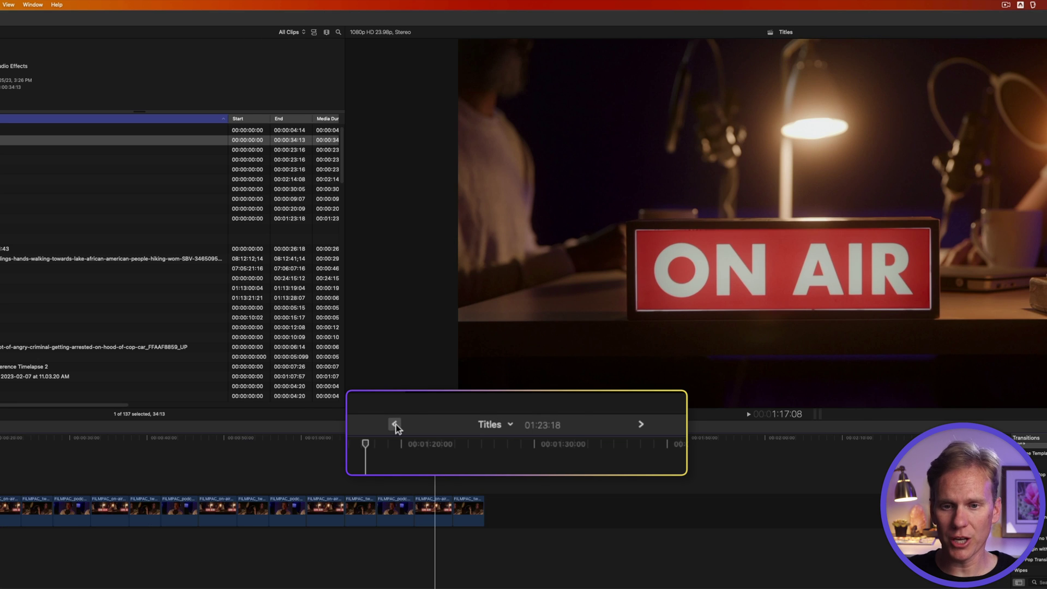
click(395, 424)
click(637, 425)
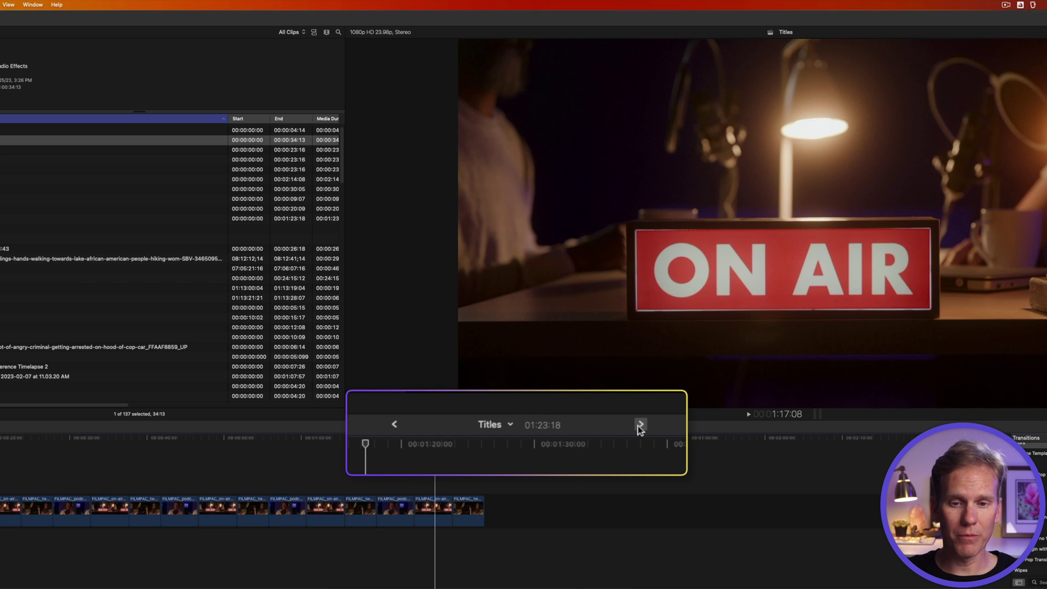
click(637, 425)
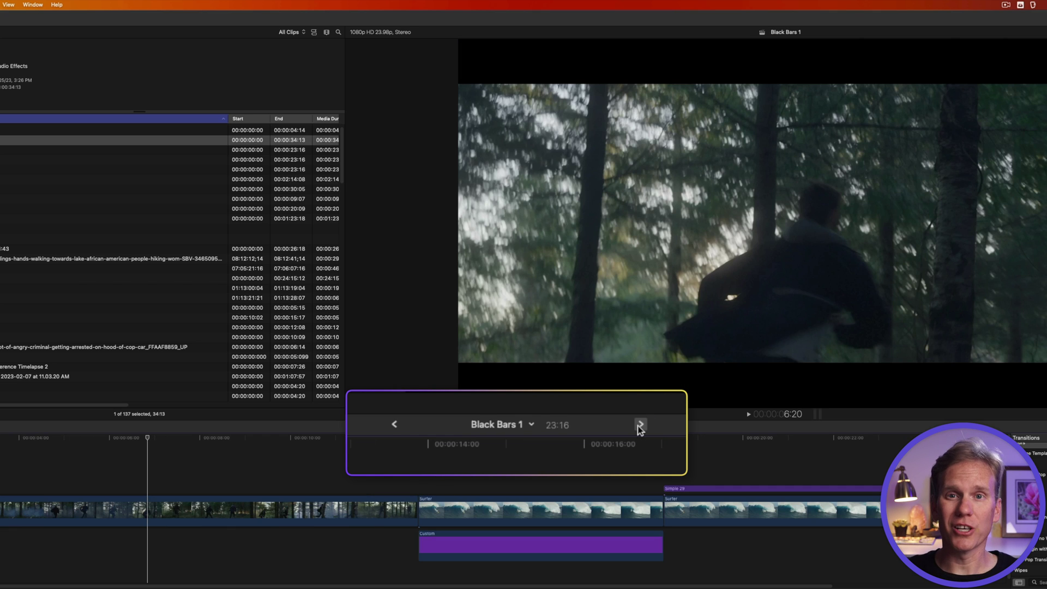
Step: Close Black Bars 1 from the project pop-up, then step between Titles and Audio Effects
click(530, 425)
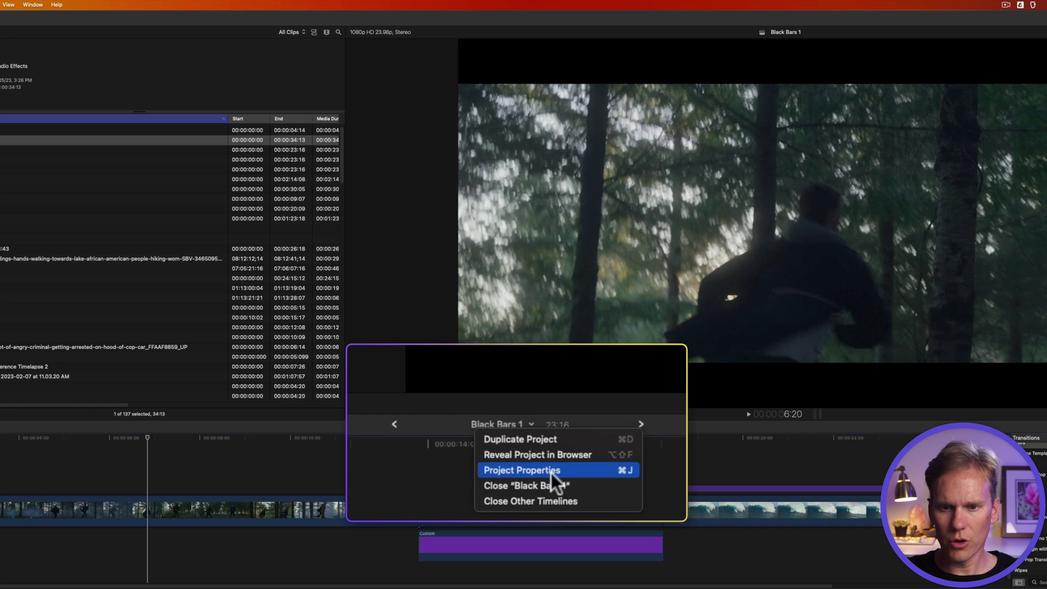
click(588, 485)
click(452, 426)
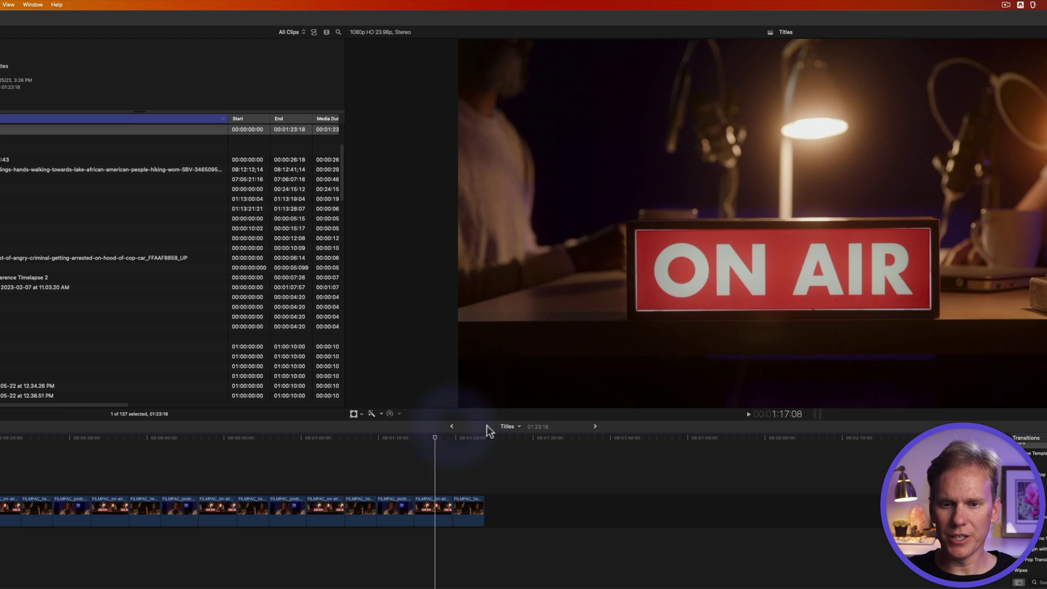
click(595, 427)
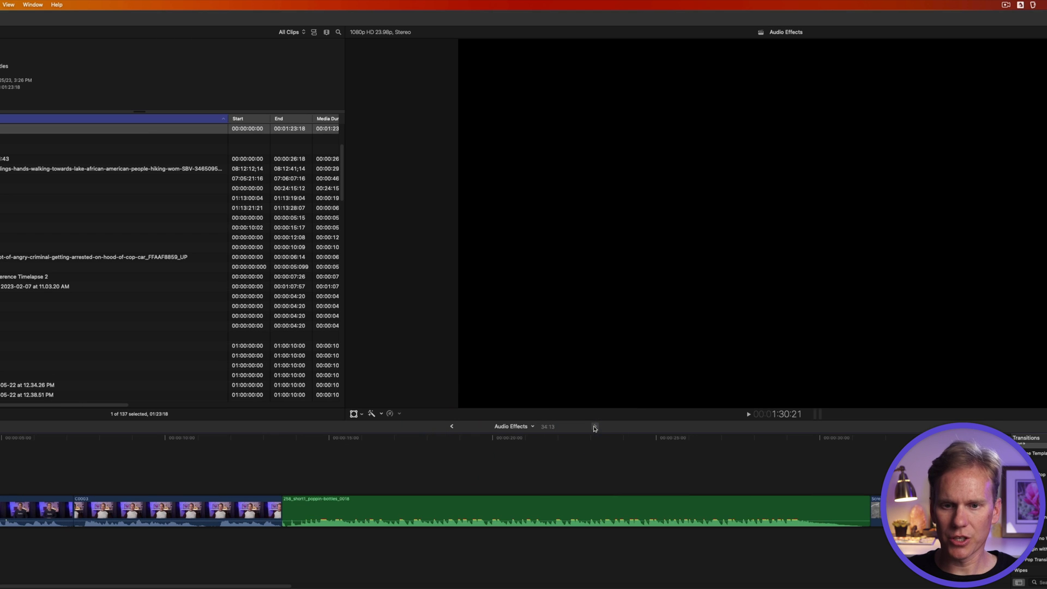
click(452, 426)
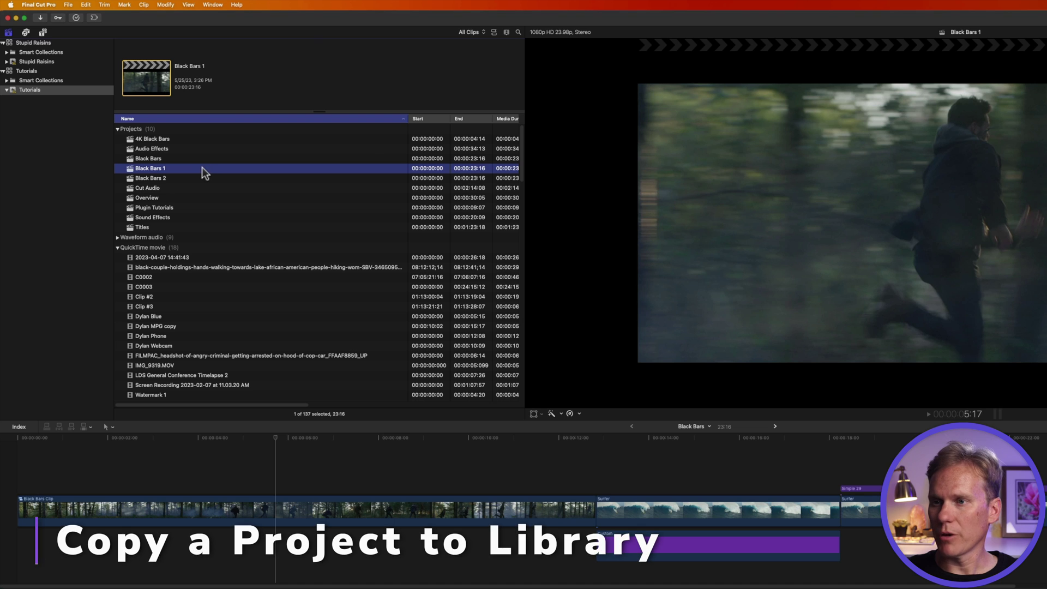
Step: Copy Black Bars 1 with original media to Stupid Raisins and view its 5-25-23 event
click(66, 9)
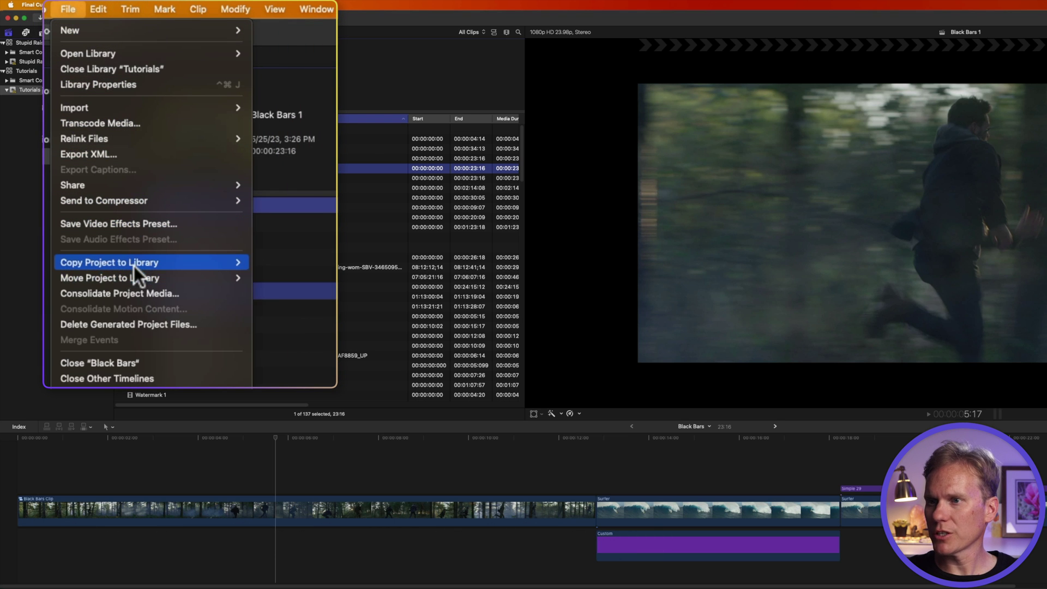
mouse_move(135, 266)
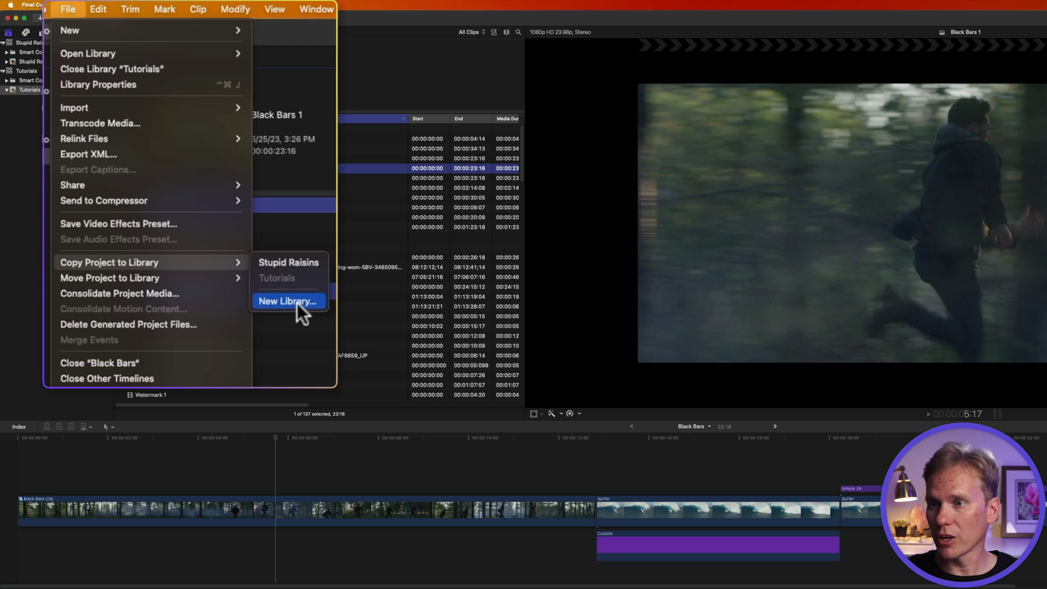
click(300, 262)
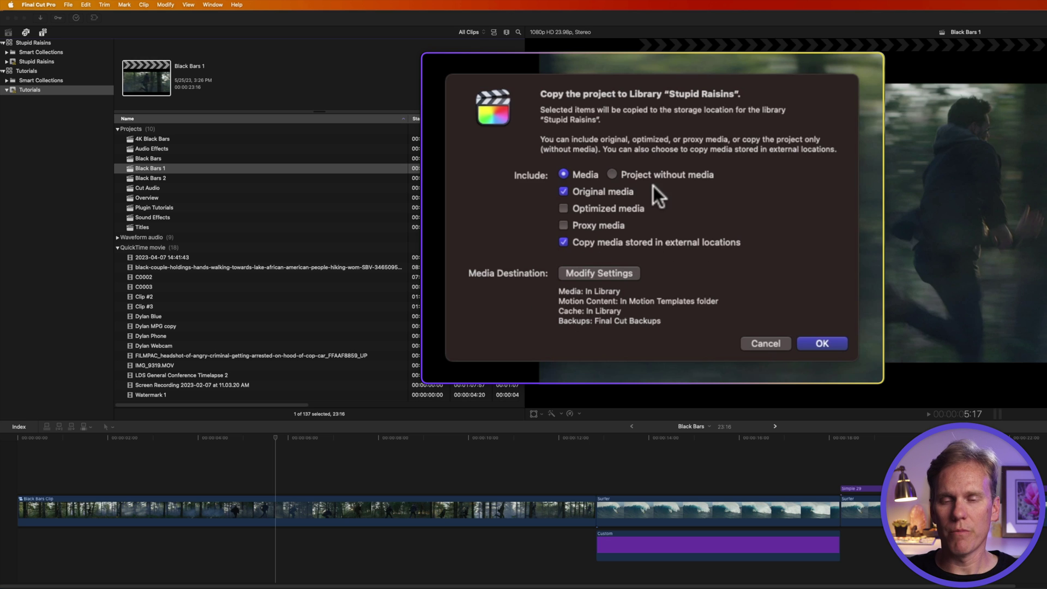
click(828, 344)
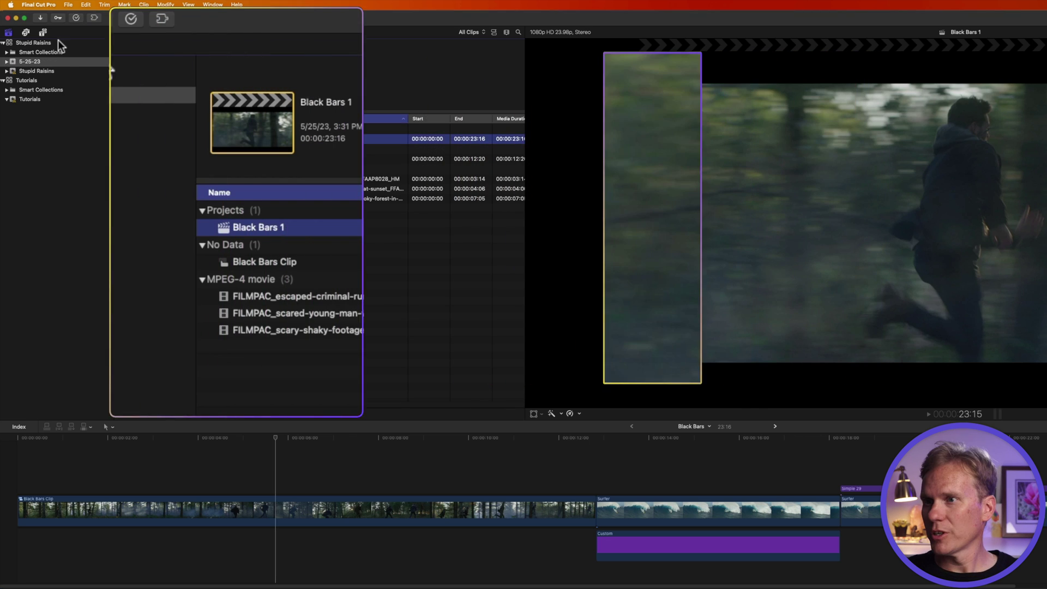
click(58, 42)
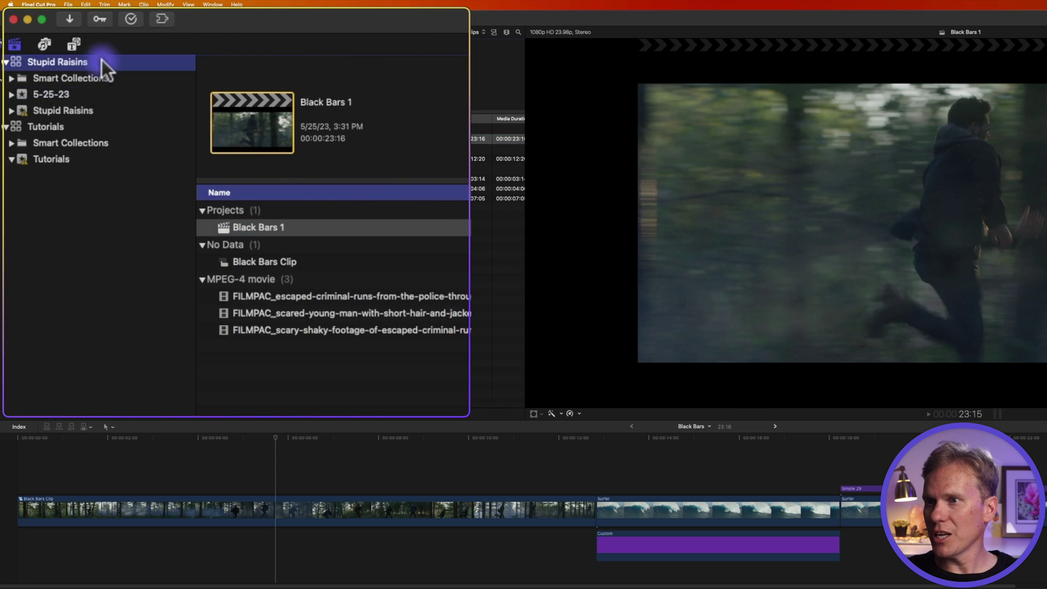
click(94, 91)
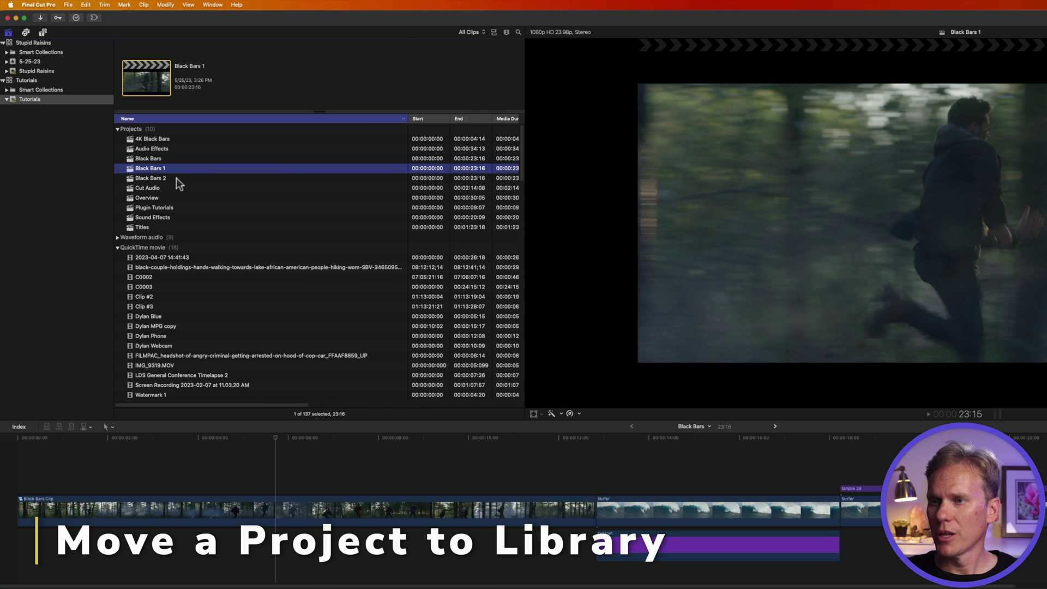
Step: Move Black Bars 2 into a new library named 'Move Project'
click(176, 177)
click(54, 12)
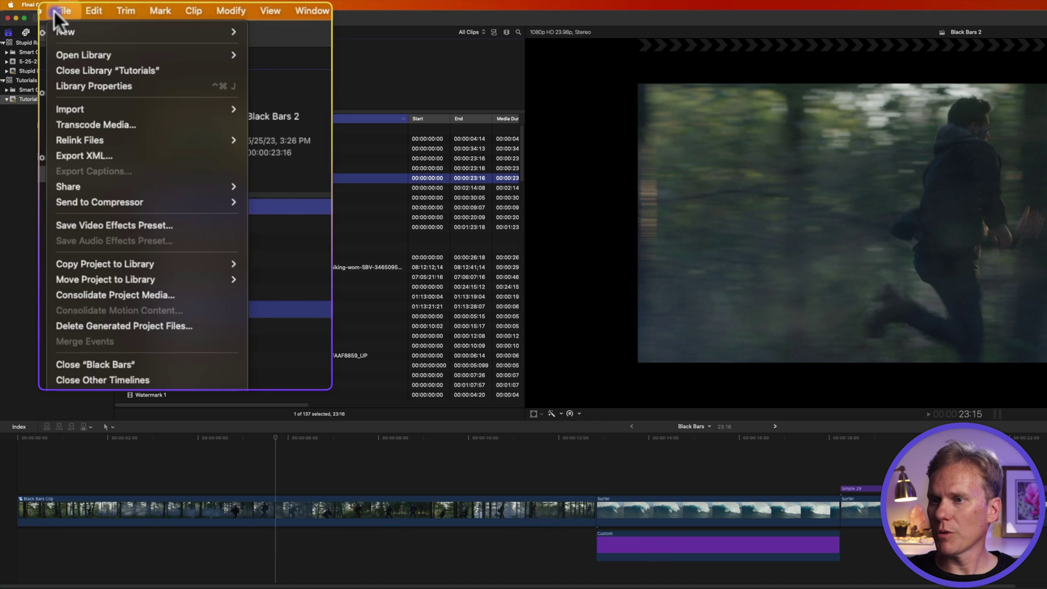
mouse_move(168, 275)
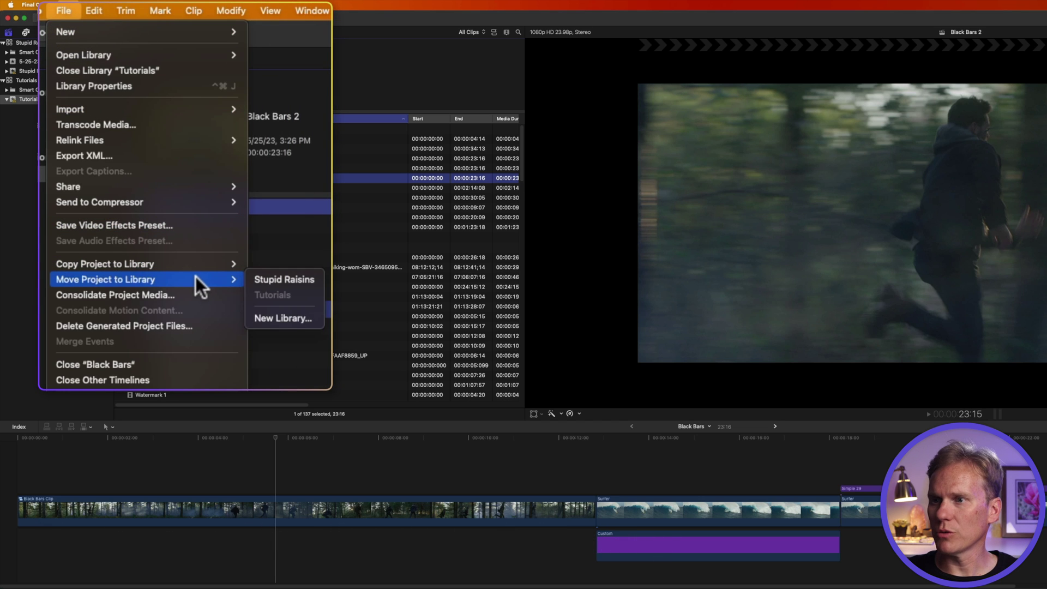
click(295, 317)
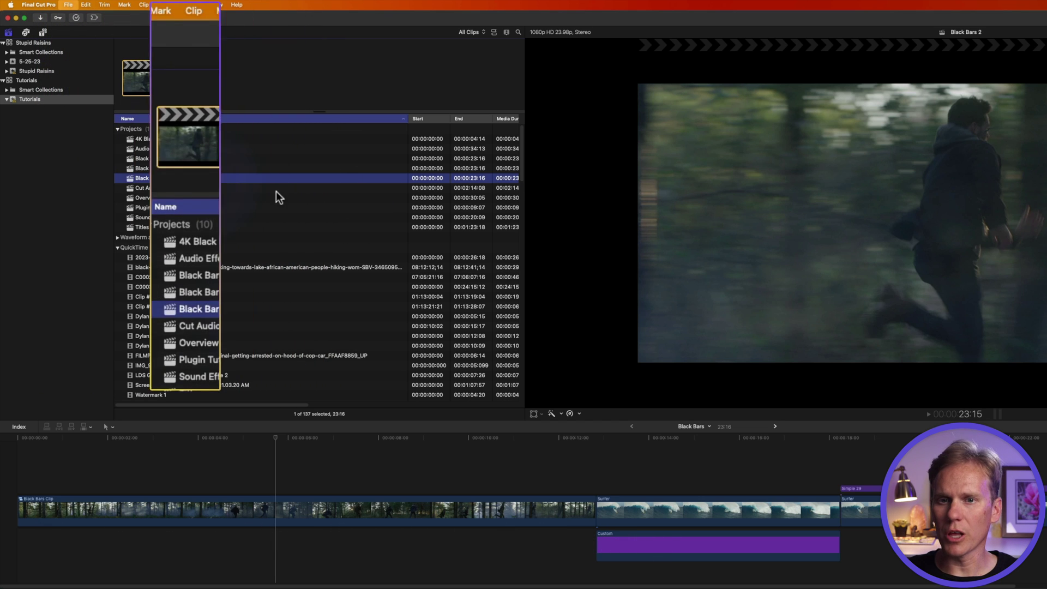
text(Move Project)
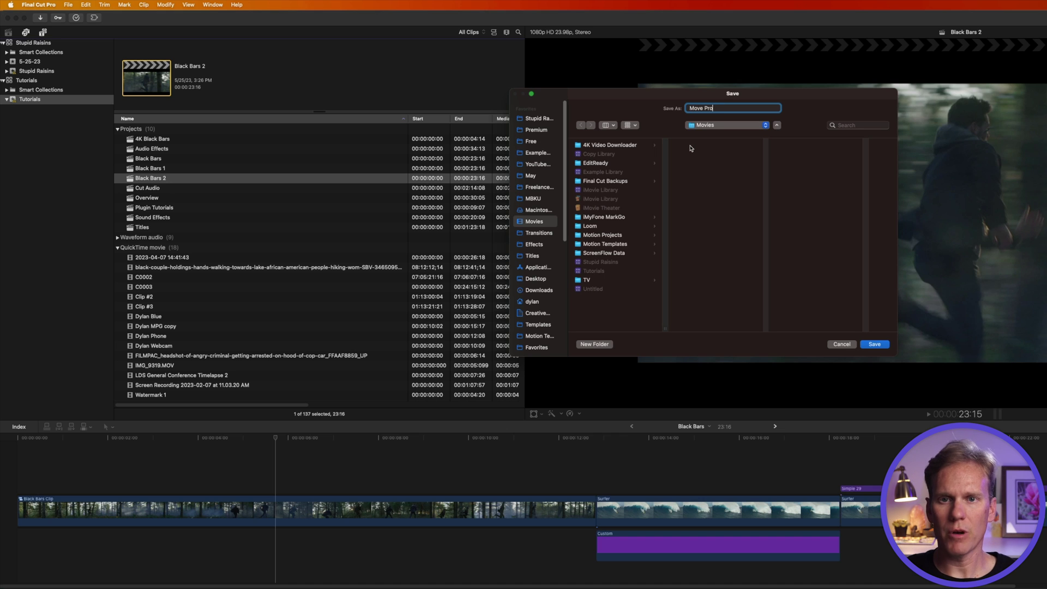
click(874, 344)
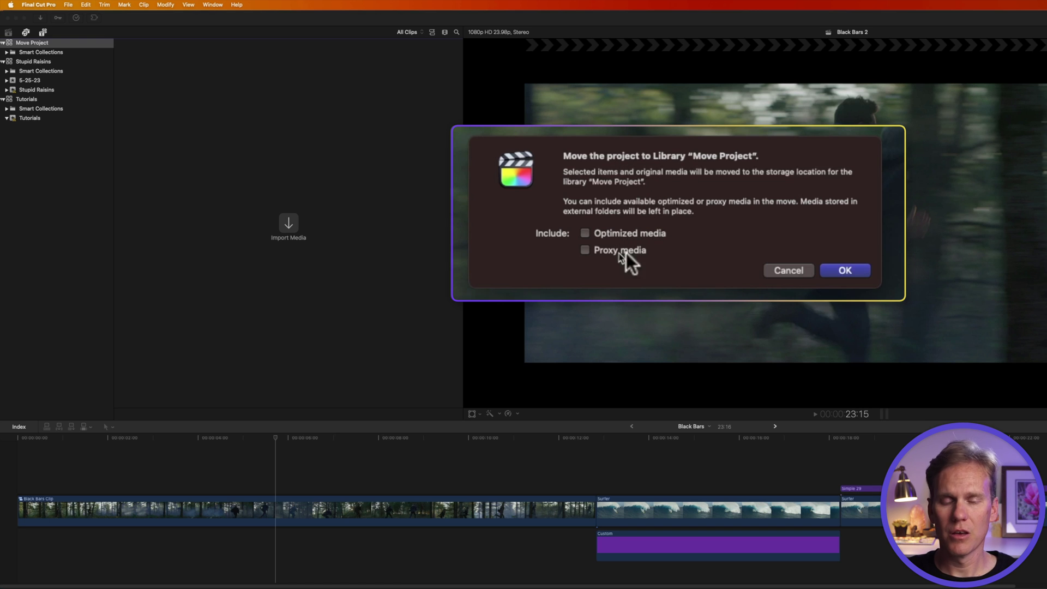
click(853, 269)
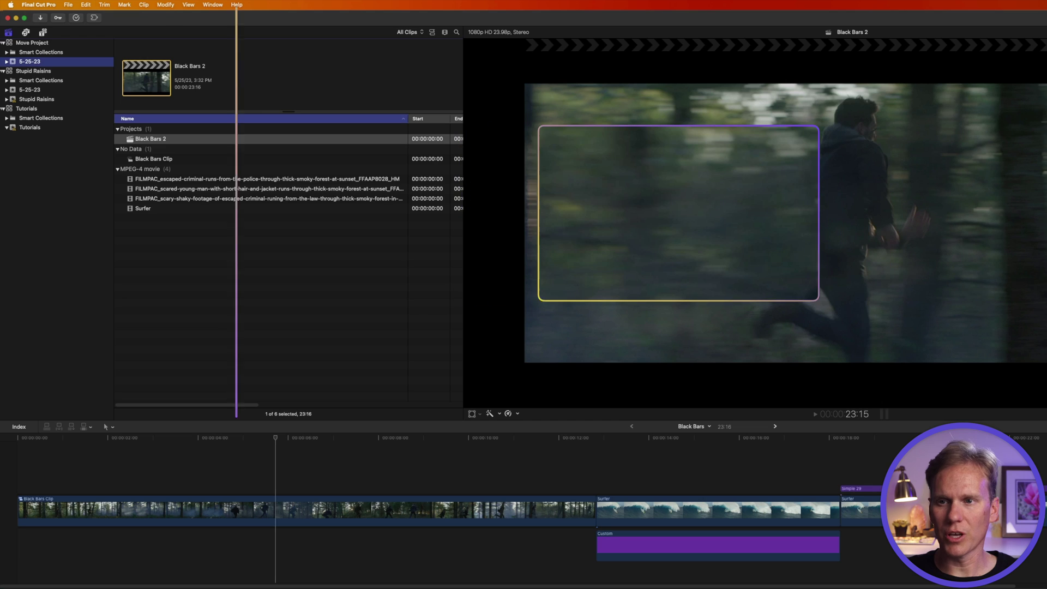
Step: Check Black Bars 2 in Move Project's 5-25-23 event, then return to the Tutorials event
click(110, 65)
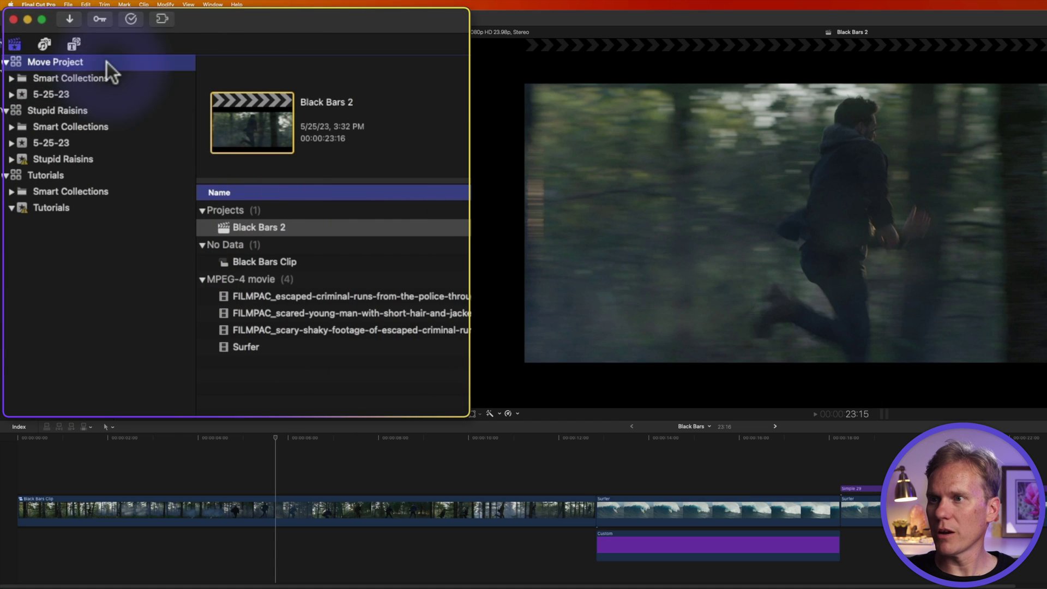
click(84, 93)
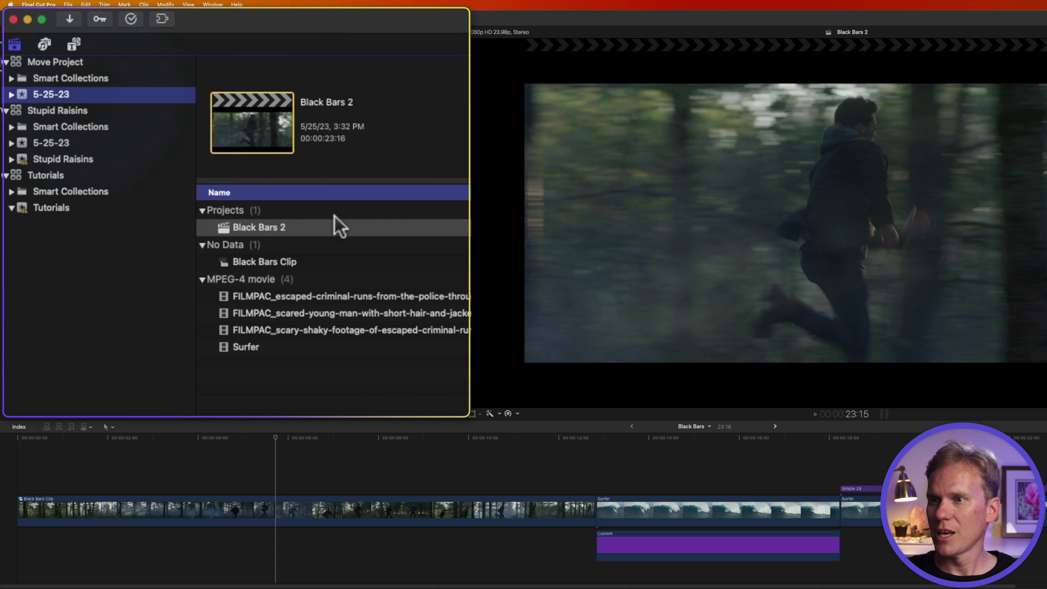
click(353, 228)
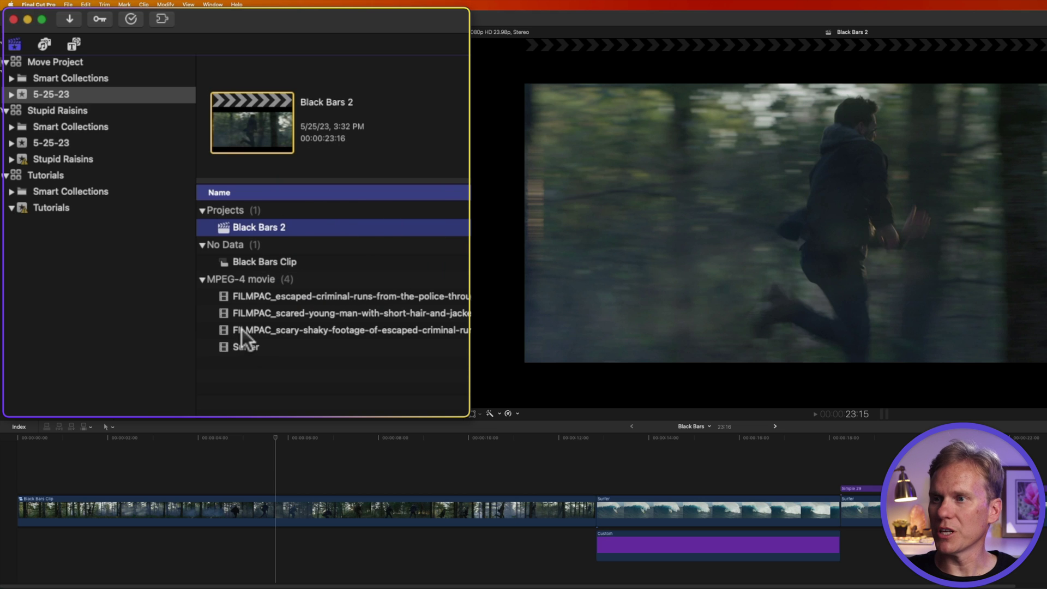
click(60, 207)
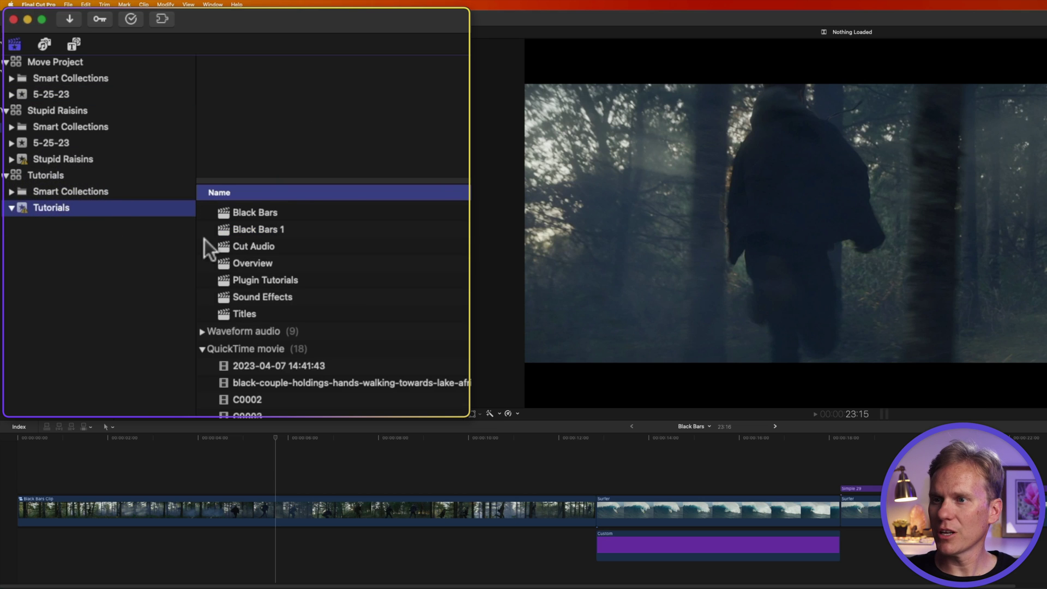
click(283, 286)
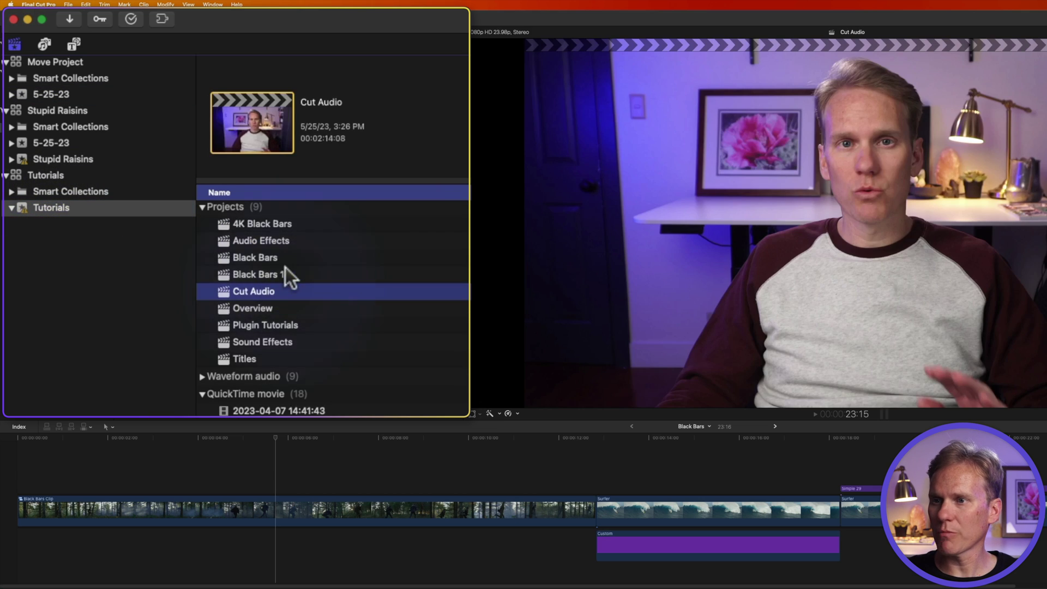
Step: Select Black Bars 1 in the Tutorials event's Projects list
click(275, 277)
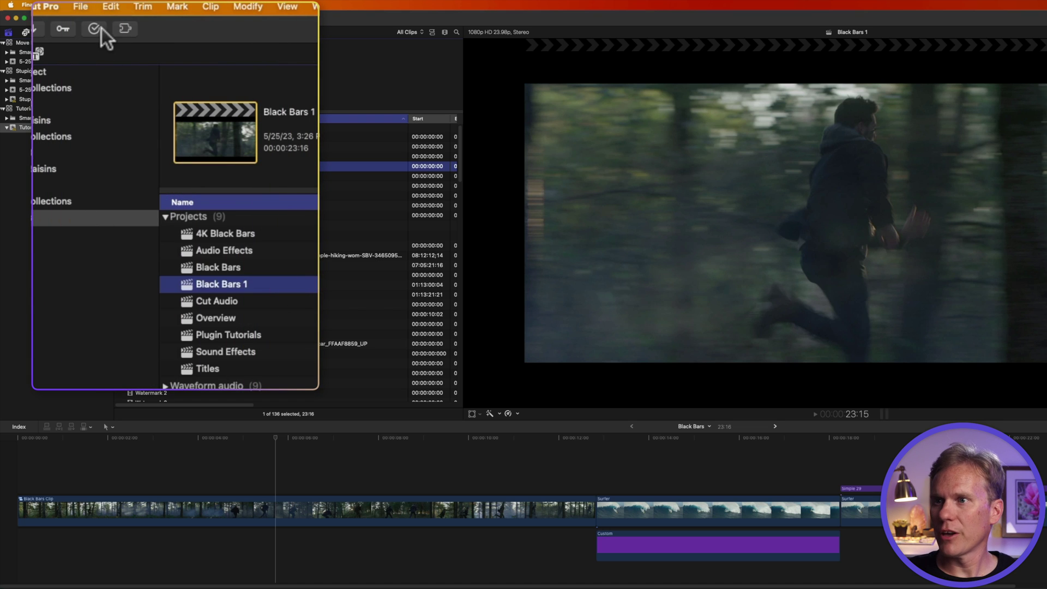
click(84, 7)
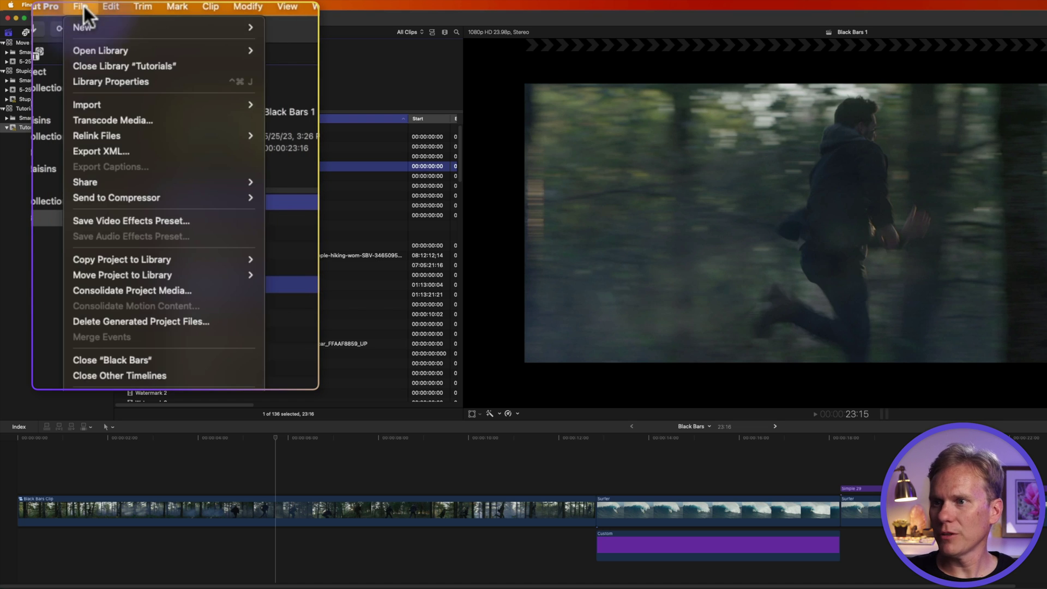
click(153, 289)
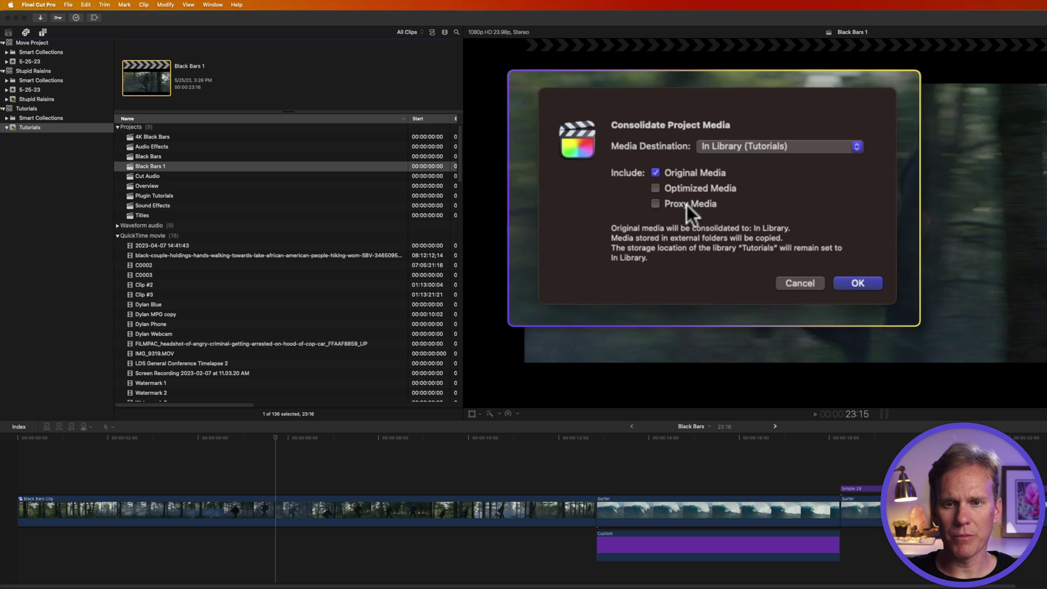
click(867, 283)
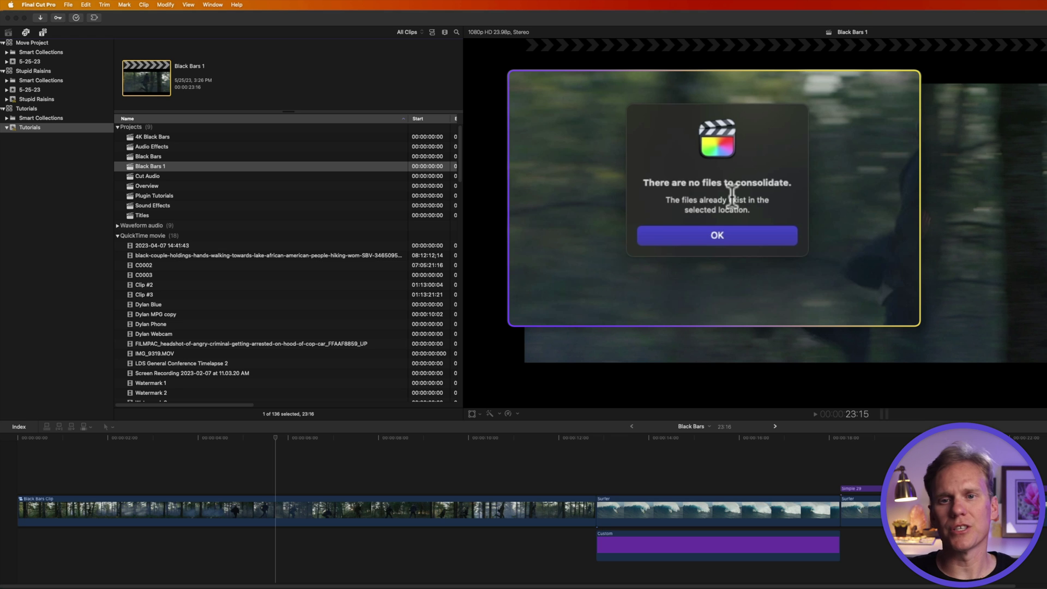
click(721, 235)
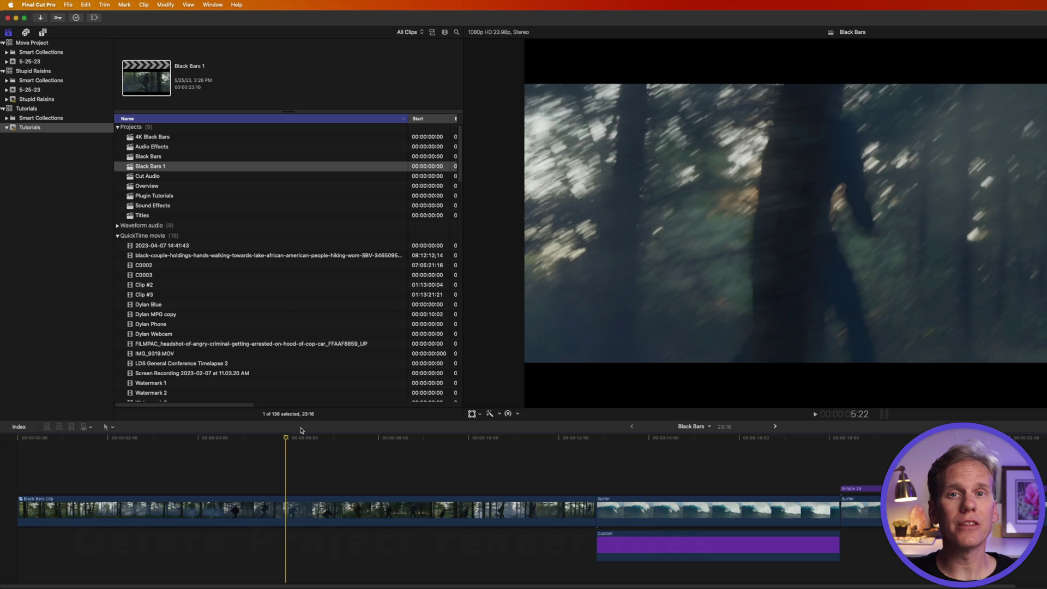
Step: Choose Delete Render Files for Black Bars 1 in Delete Generated Project Files
click(201, 166)
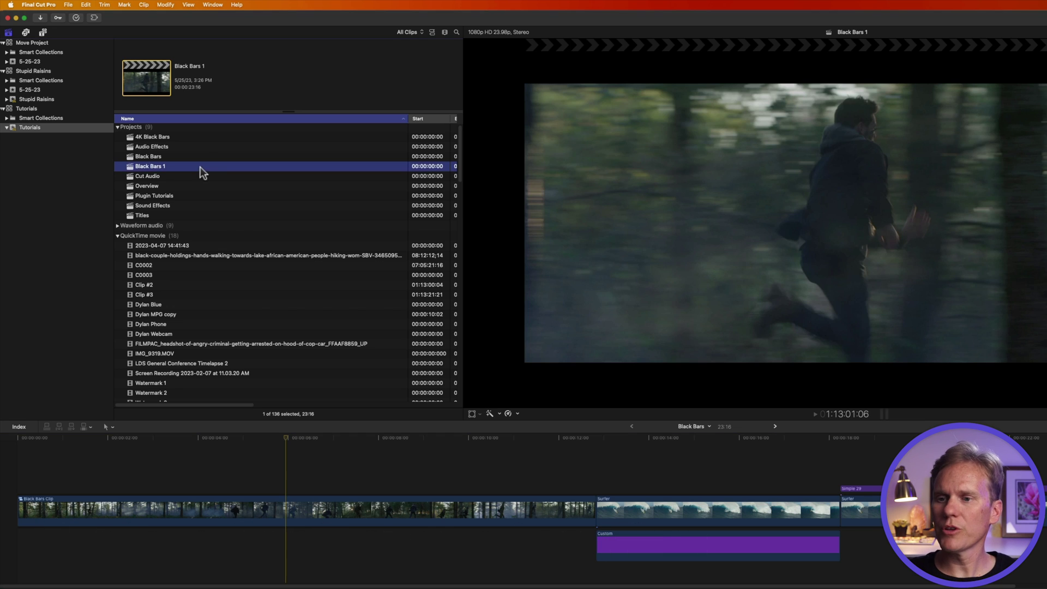
click(68, 4)
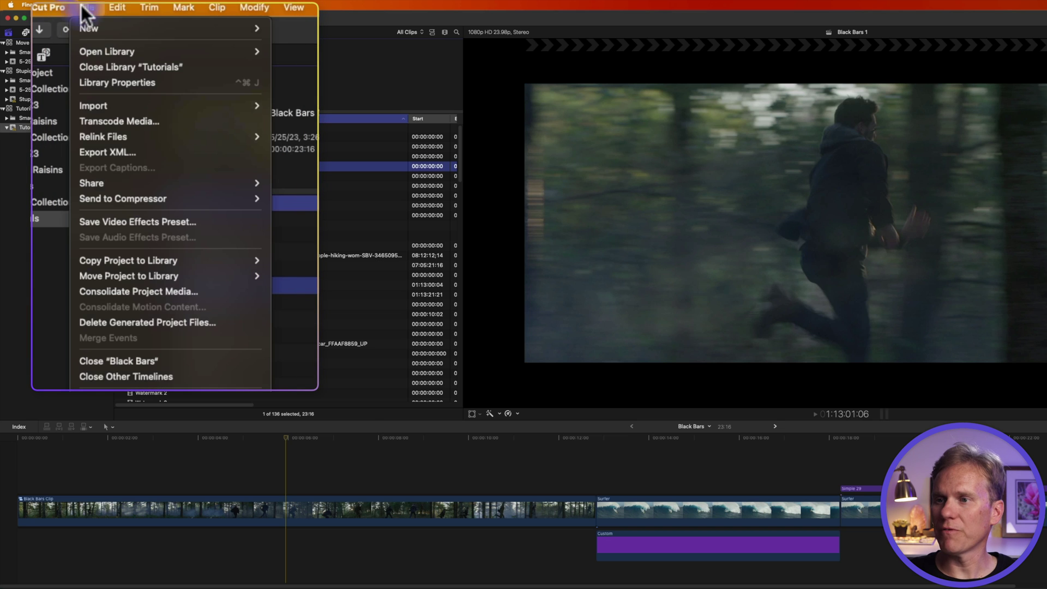
click(218, 323)
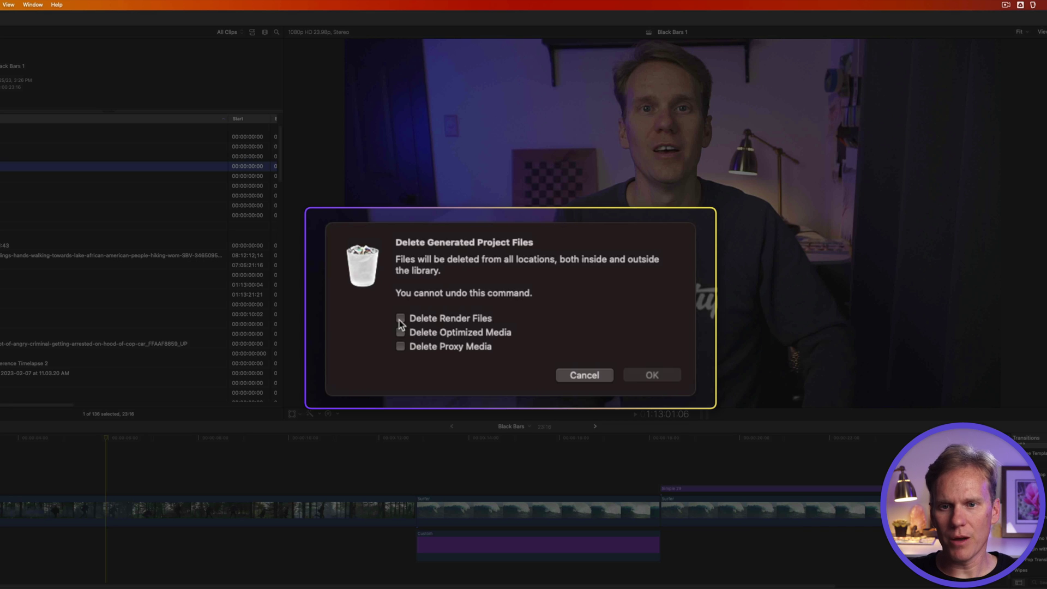
click(401, 319)
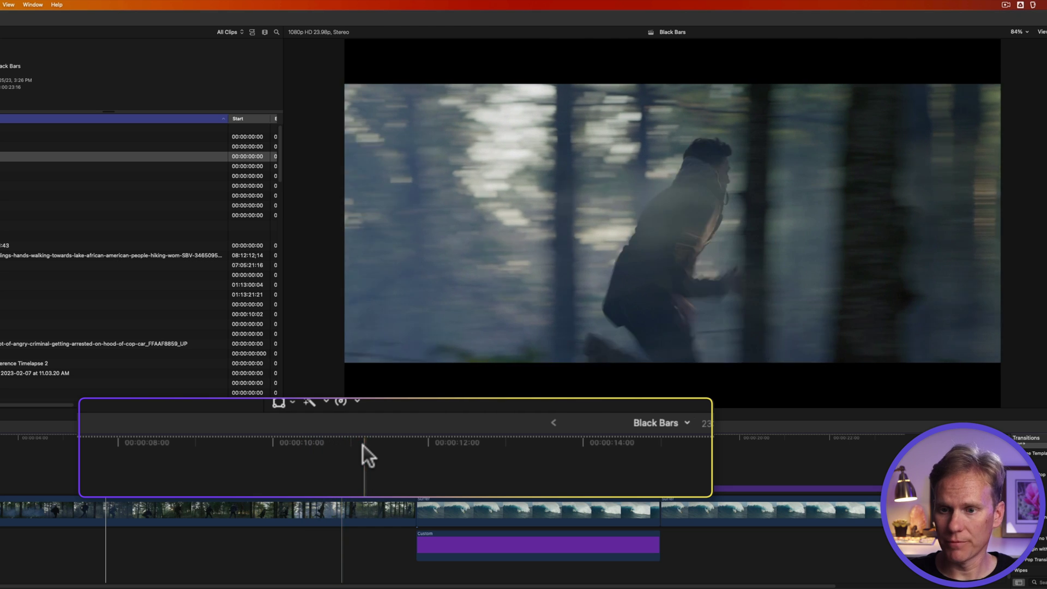
Step: Enable background rendering in Playback preferences so it starts after 3.0 seconds
key(super+comma)
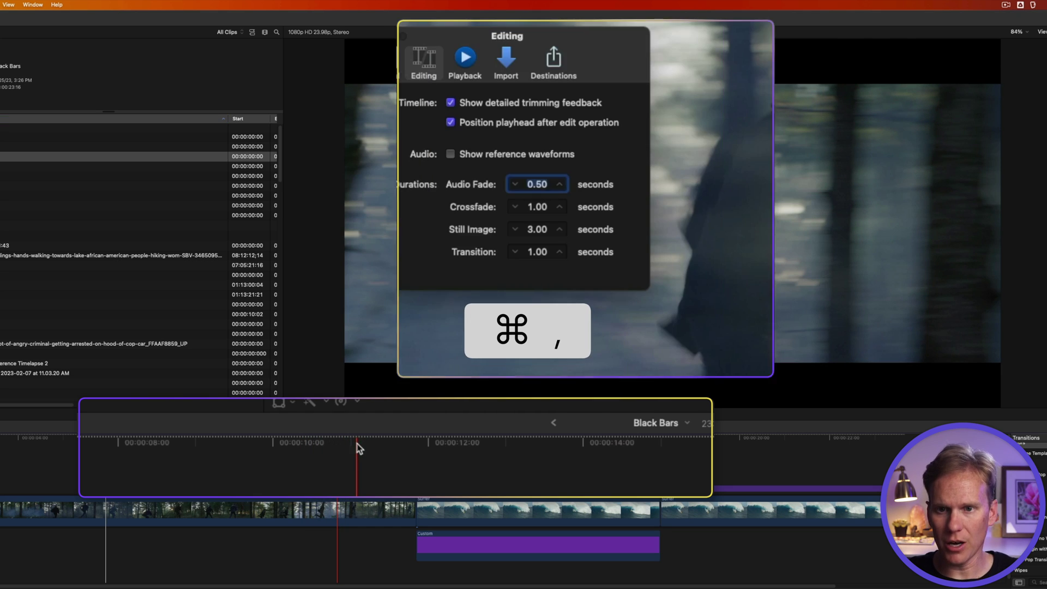
click(467, 56)
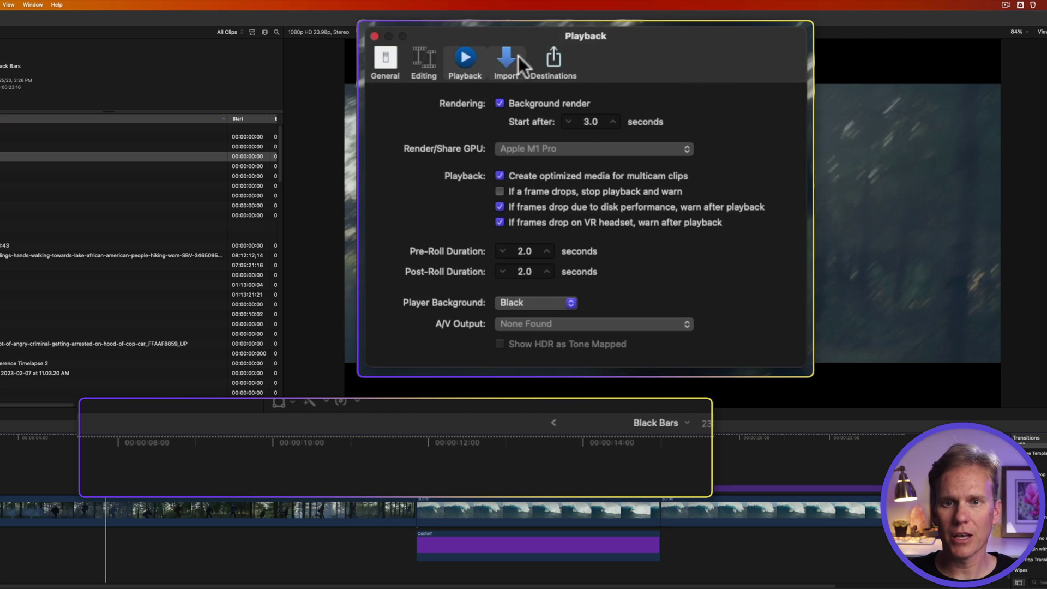
click(500, 104)
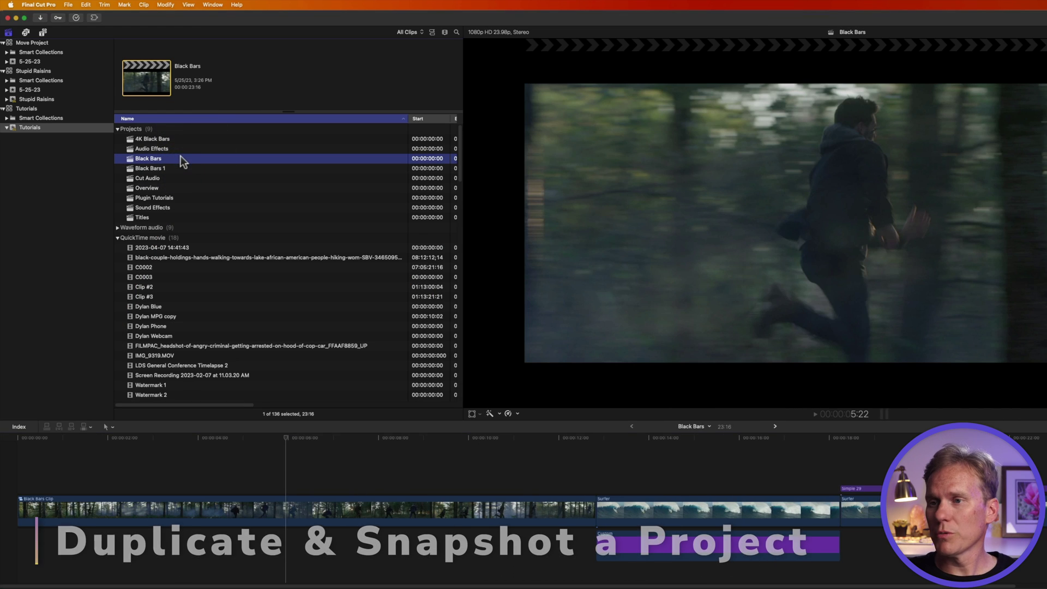
click(90, 11)
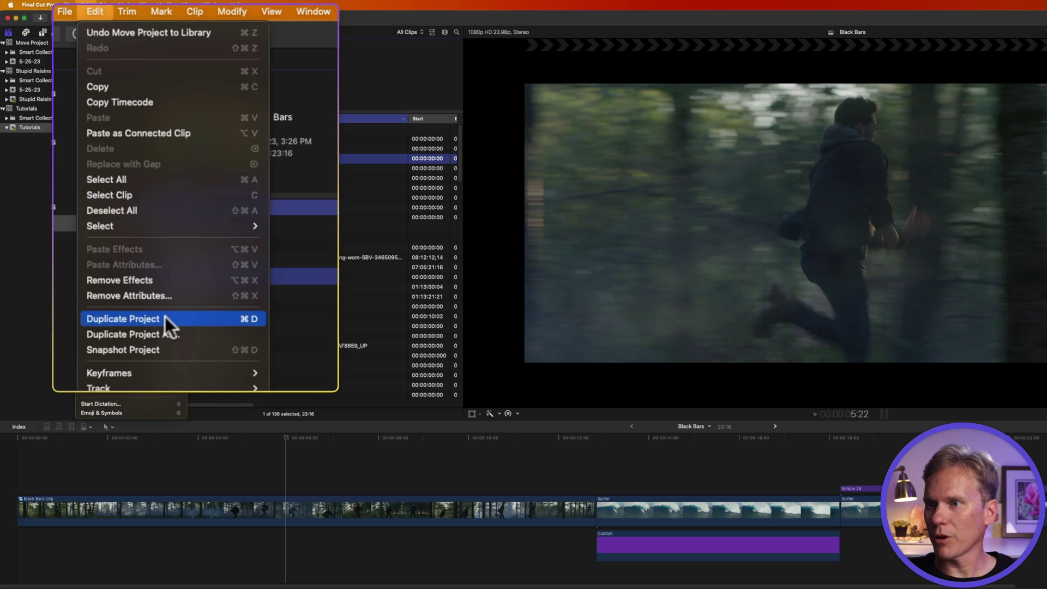
key(Escape)
right_click(148, 158)
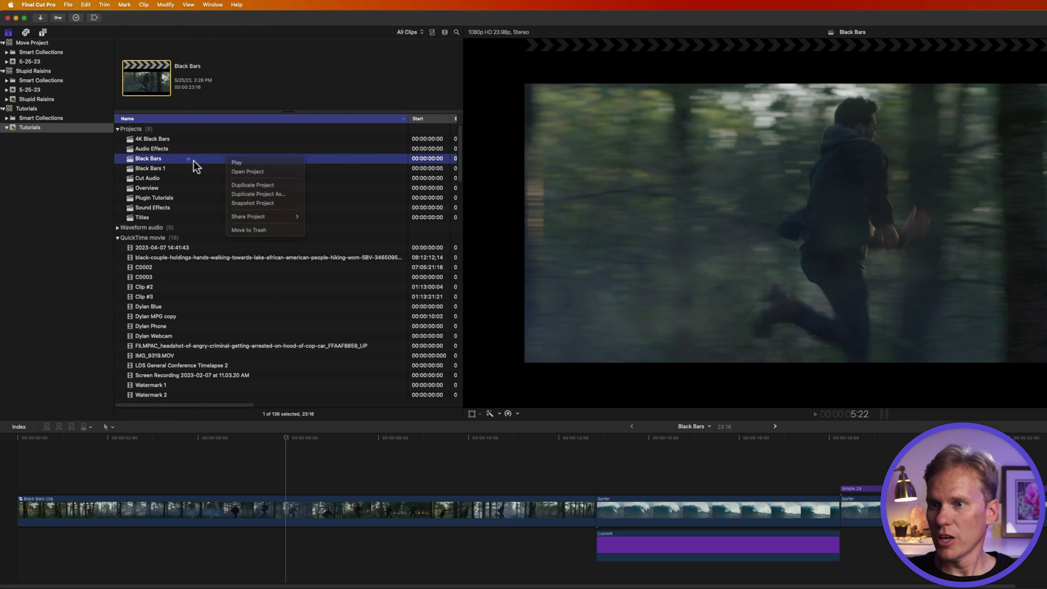
click(194, 160)
key(cmd+d)
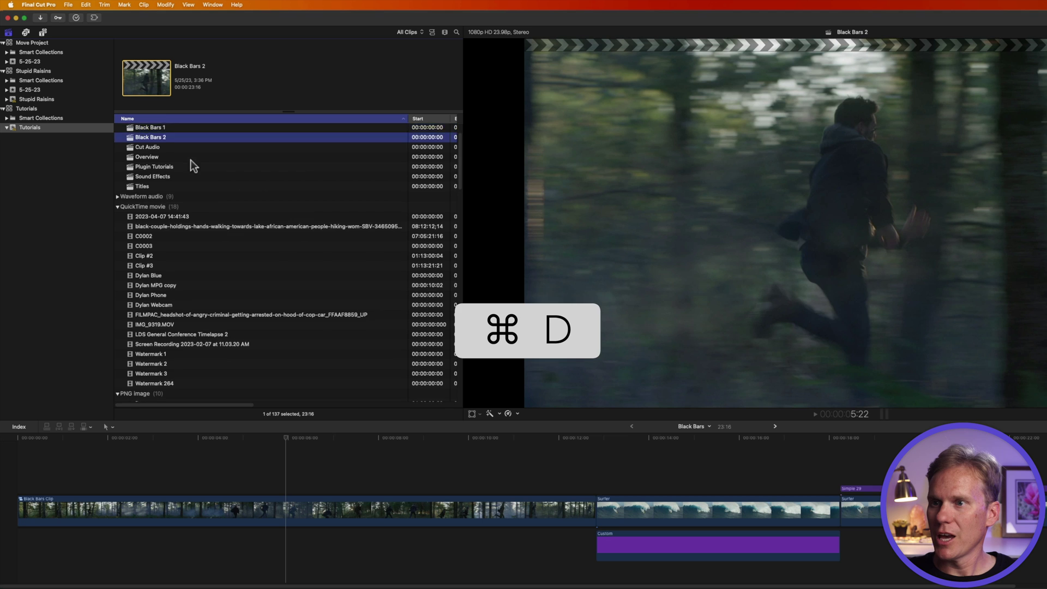
scroll(191, 160, up, 2)
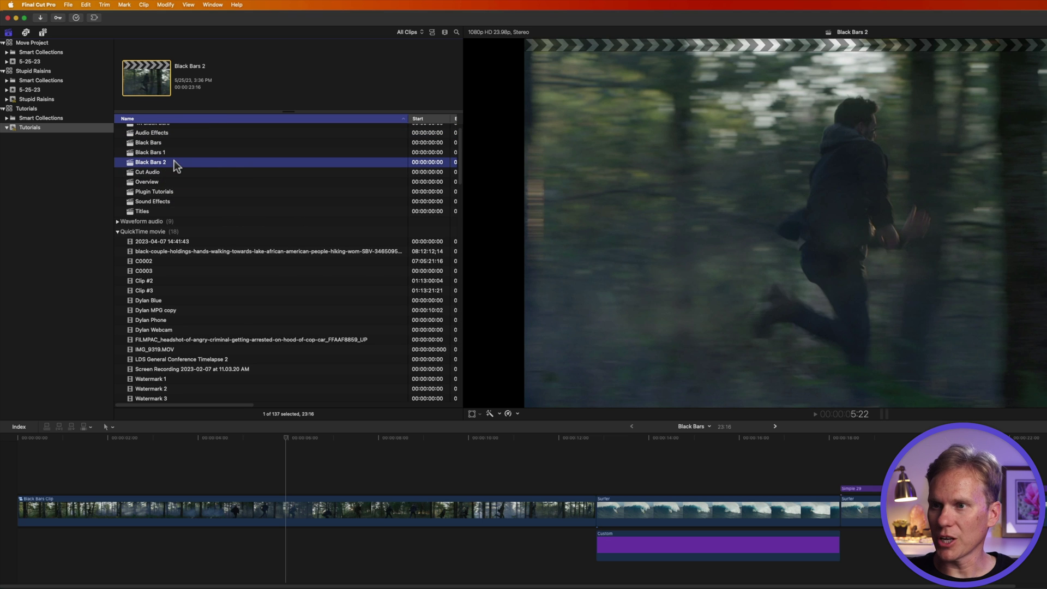
double_click(174, 161)
click(274, 453)
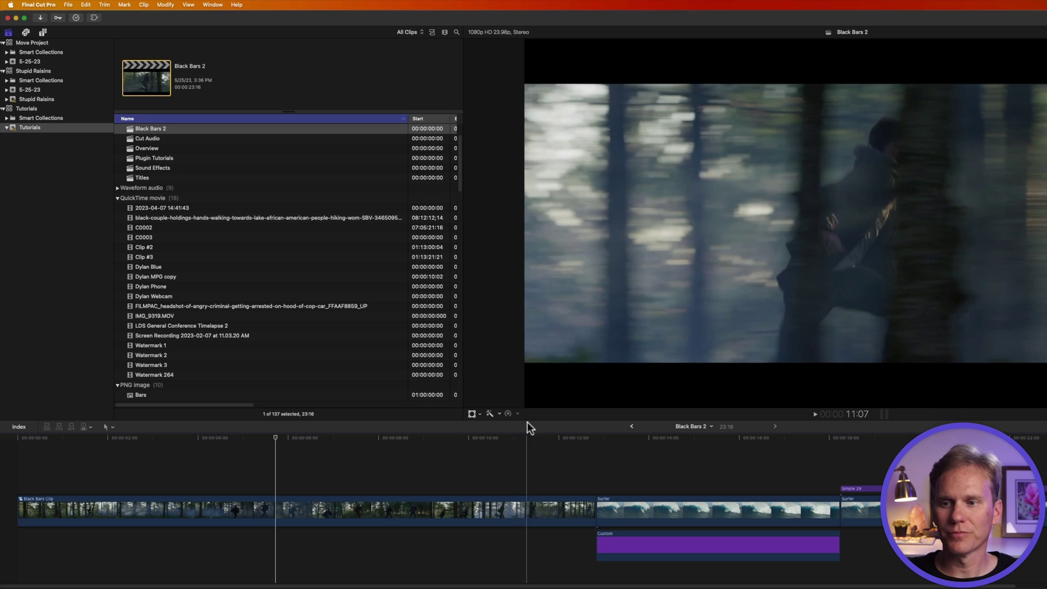
scroll(192, 158, up, 4)
click(192, 159)
Step: Duplicate Black Bars as Black Bars 3 in Vertical 2160x3840 with Smart Conform, then open it
right_click(191, 159)
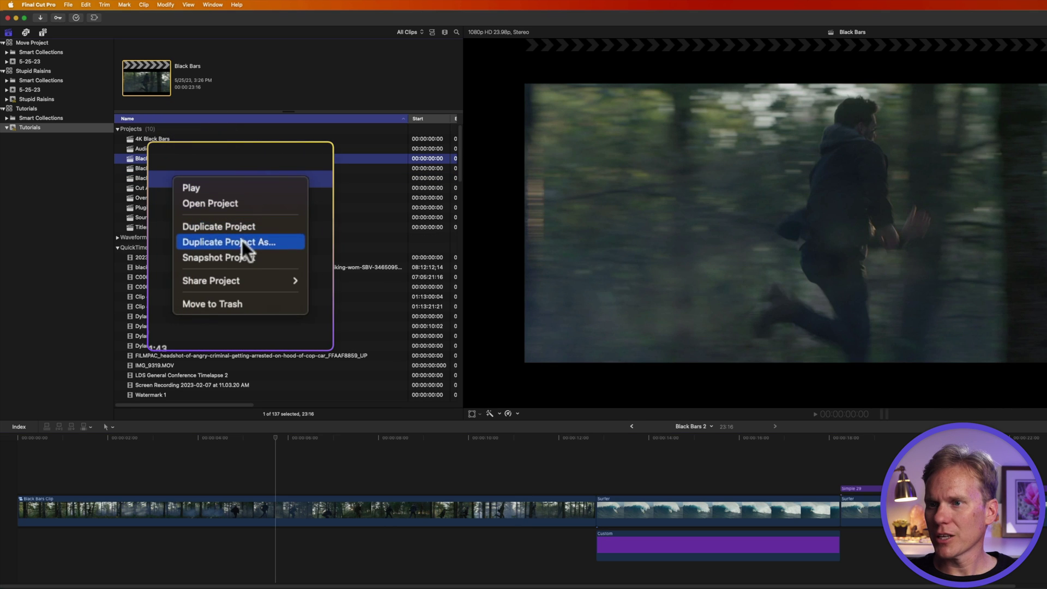
click(258, 244)
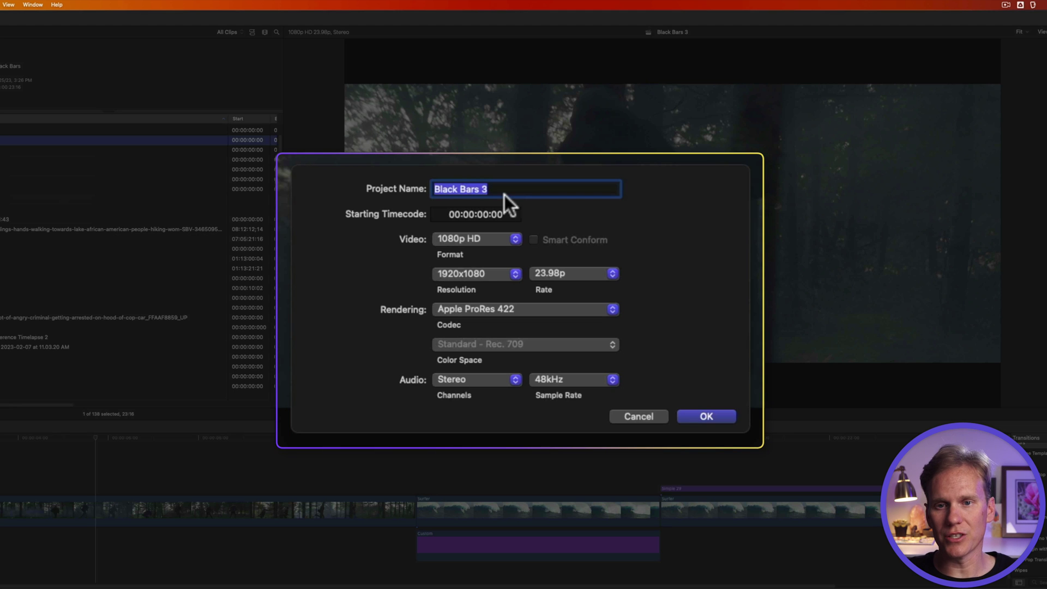
click(500, 240)
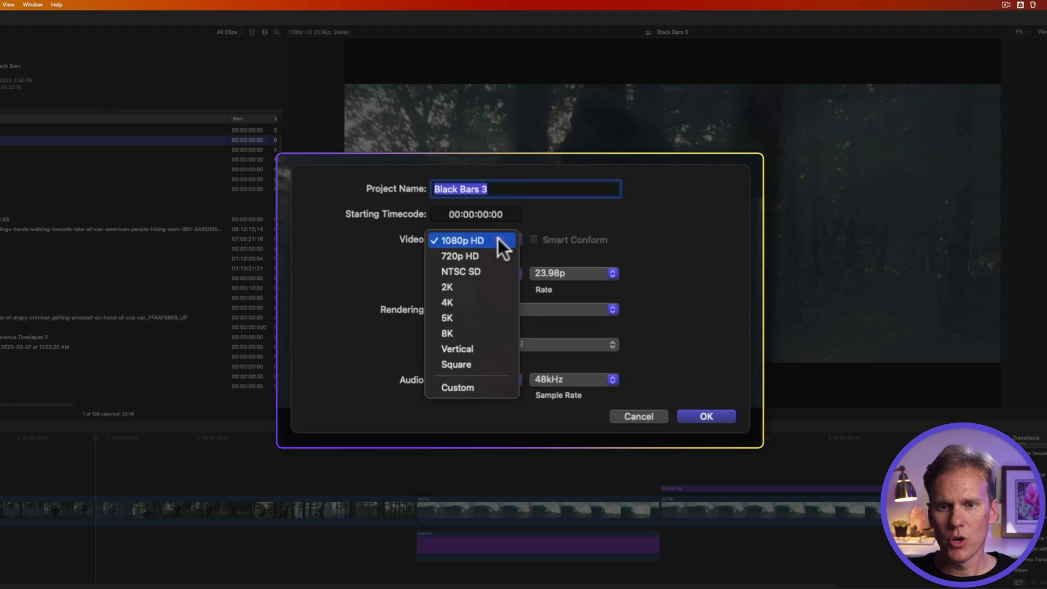
click(480, 349)
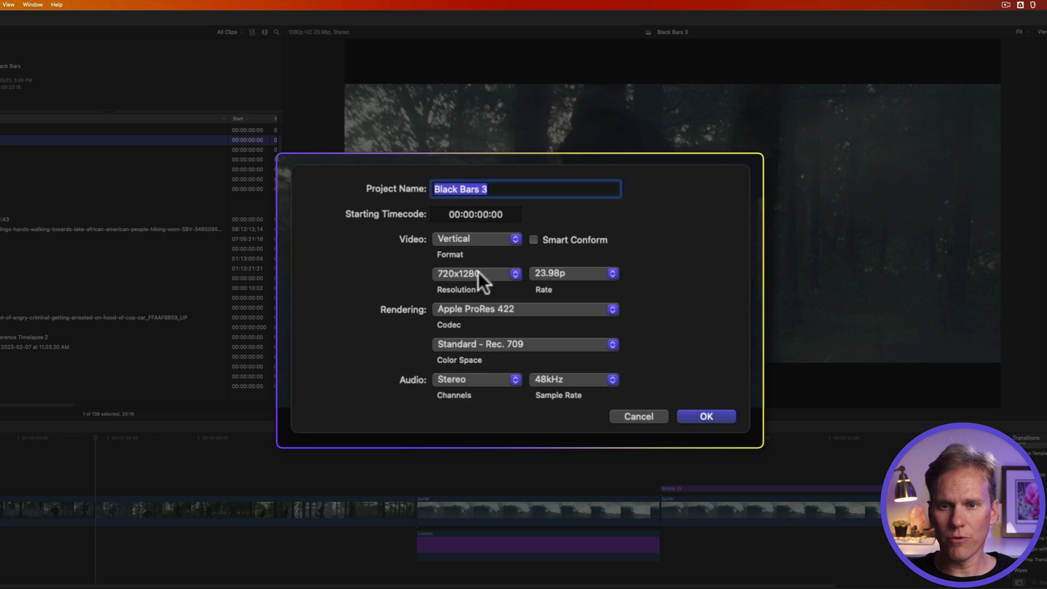
click(533, 241)
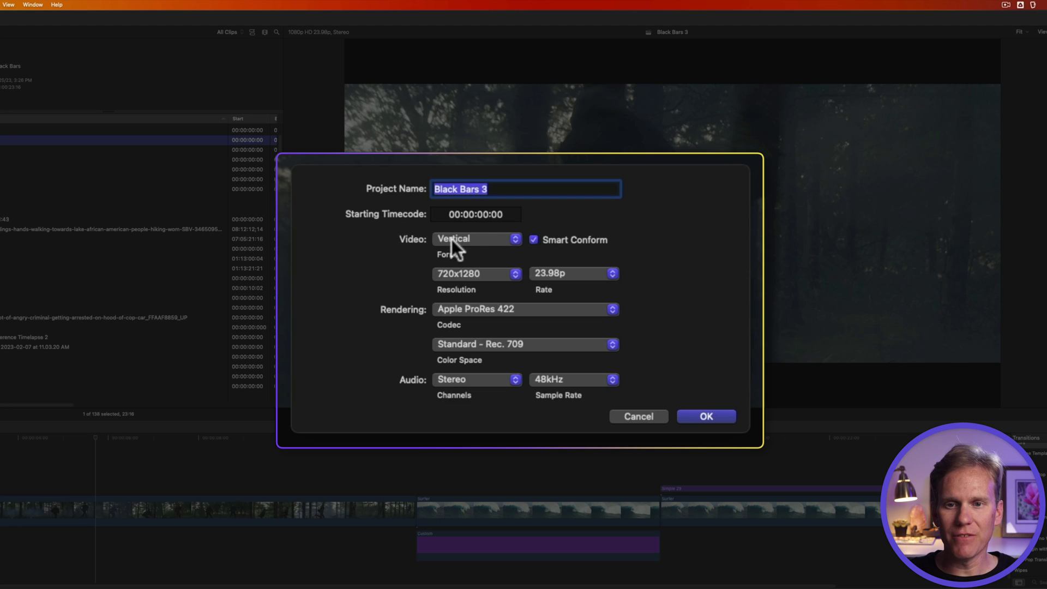
click(463, 277)
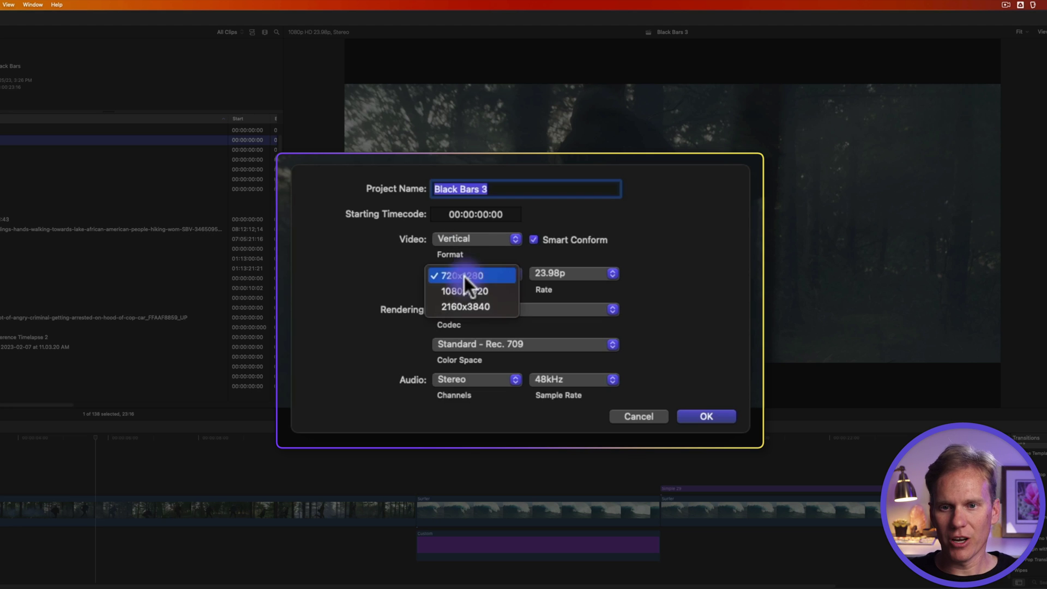
click(478, 307)
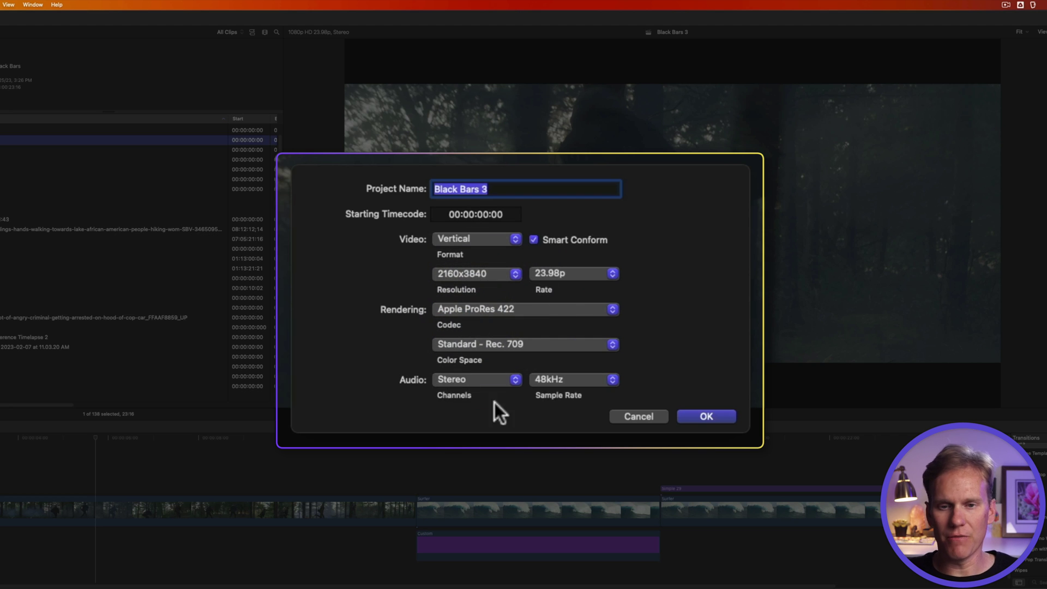
click(706, 417)
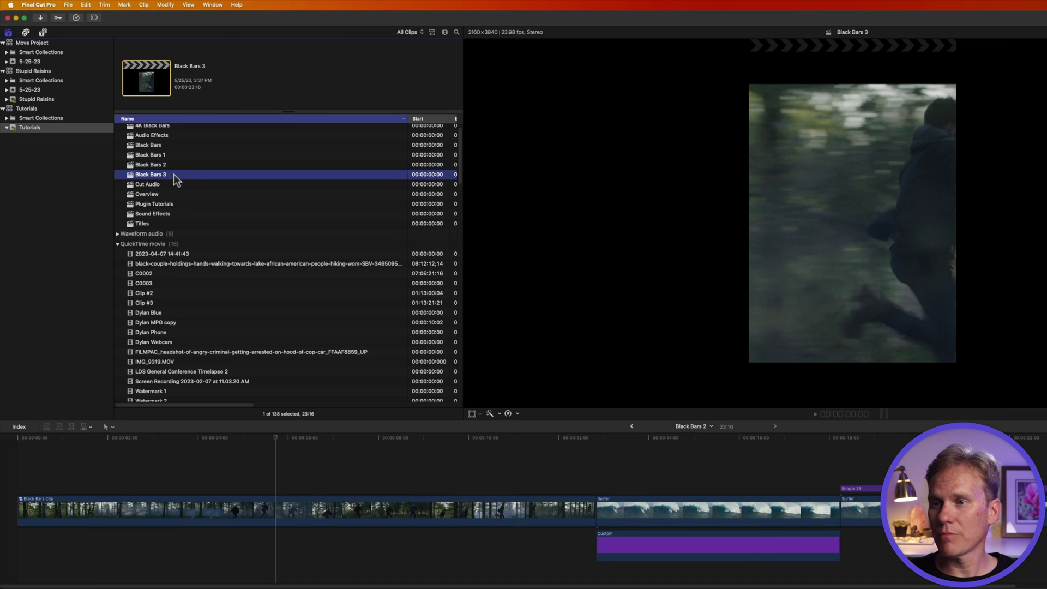
double_click(175, 175)
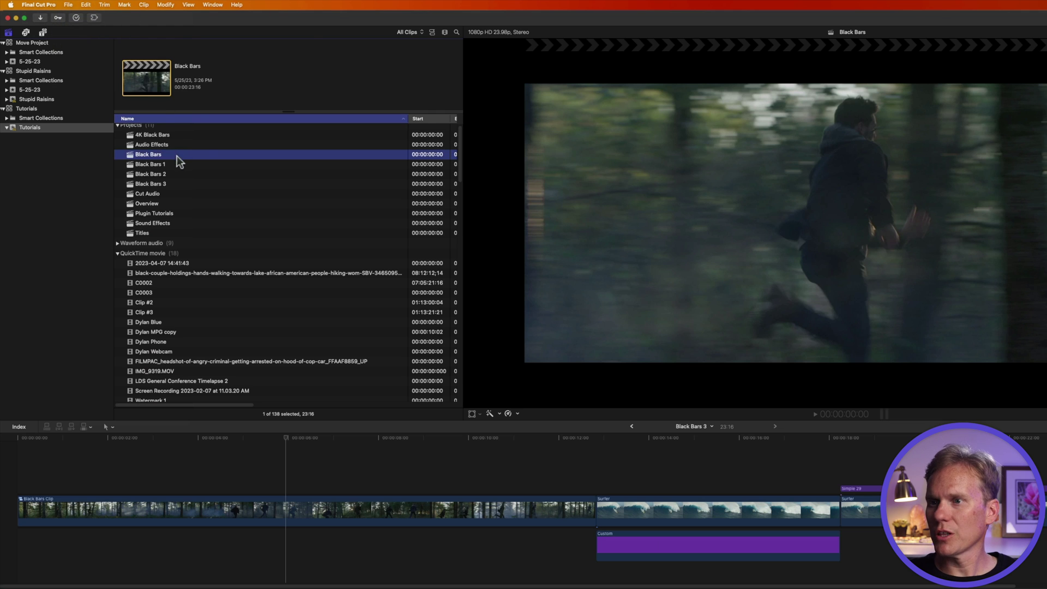
Step: Snapshot the Black Bars project with Edit > Snapshot Project
click(85, 4)
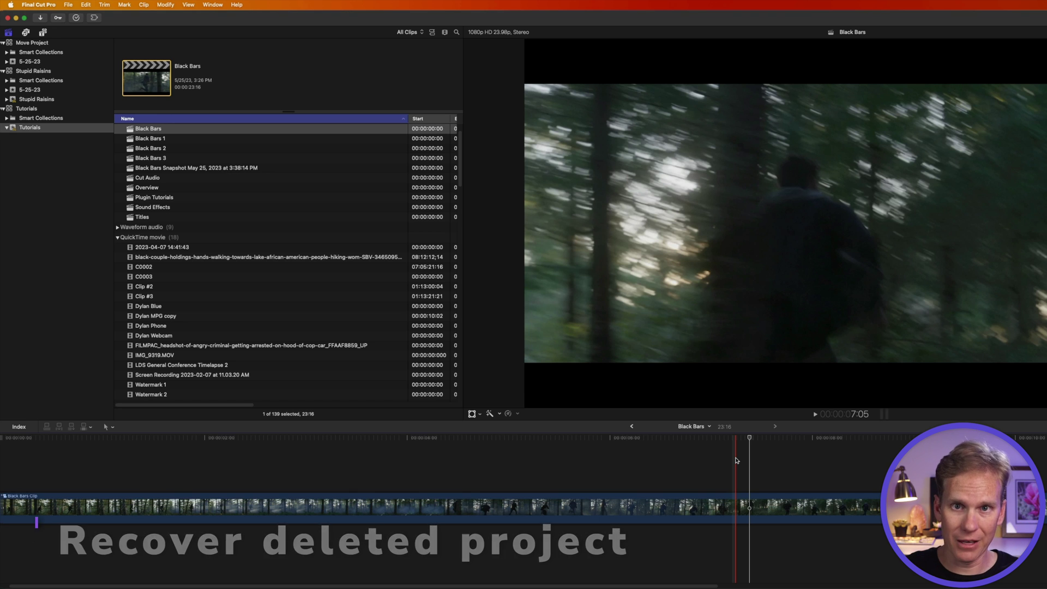
Step: Open the Tutorials library from its Tuesday, May 2, 2023 9:05 PM backup
click(69, 5)
mouse_move(106, 53)
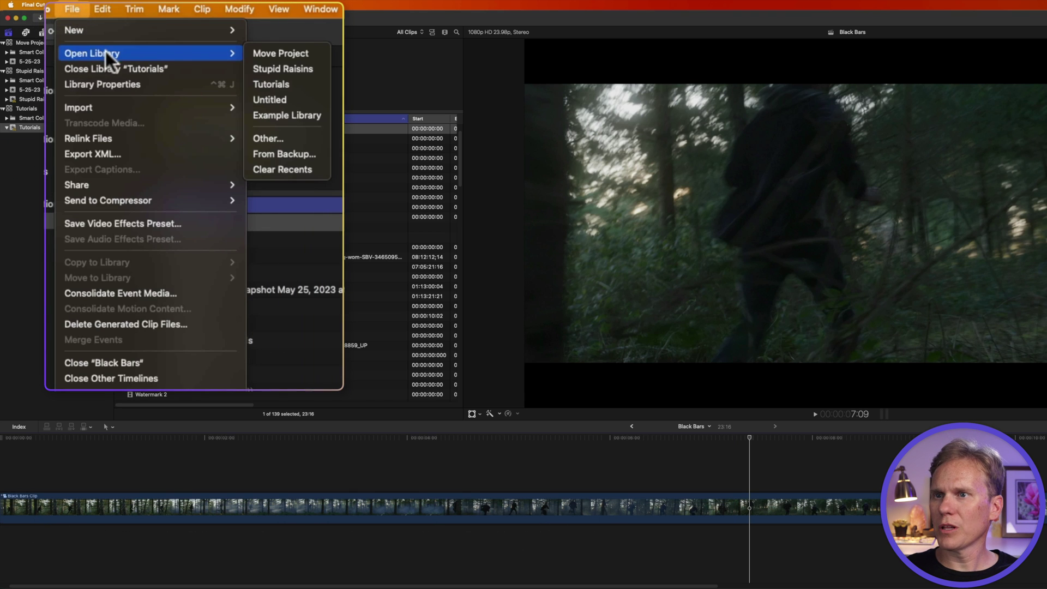
click(296, 159)
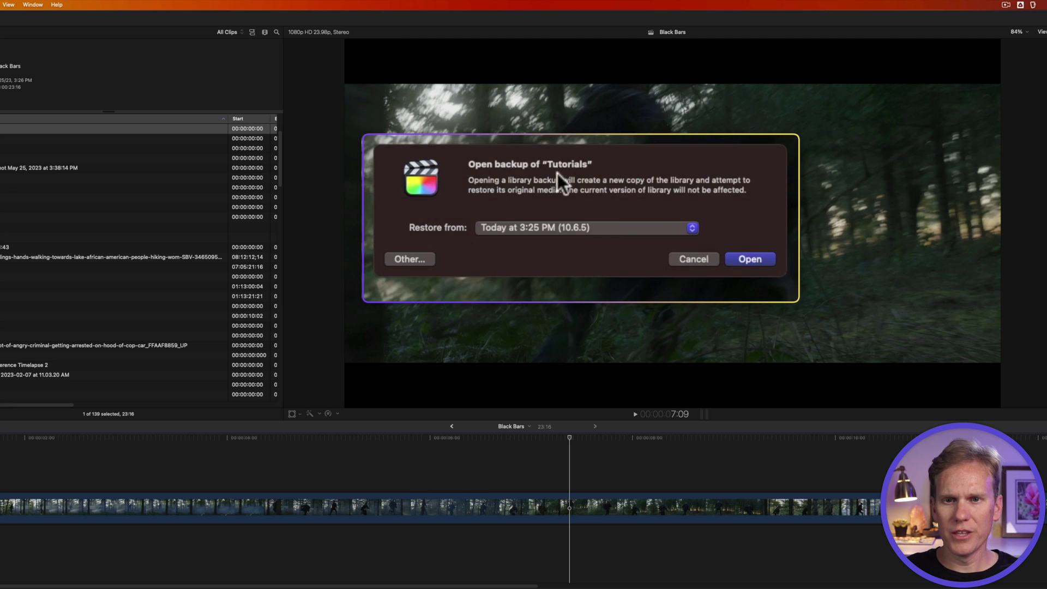
click(537, 228)
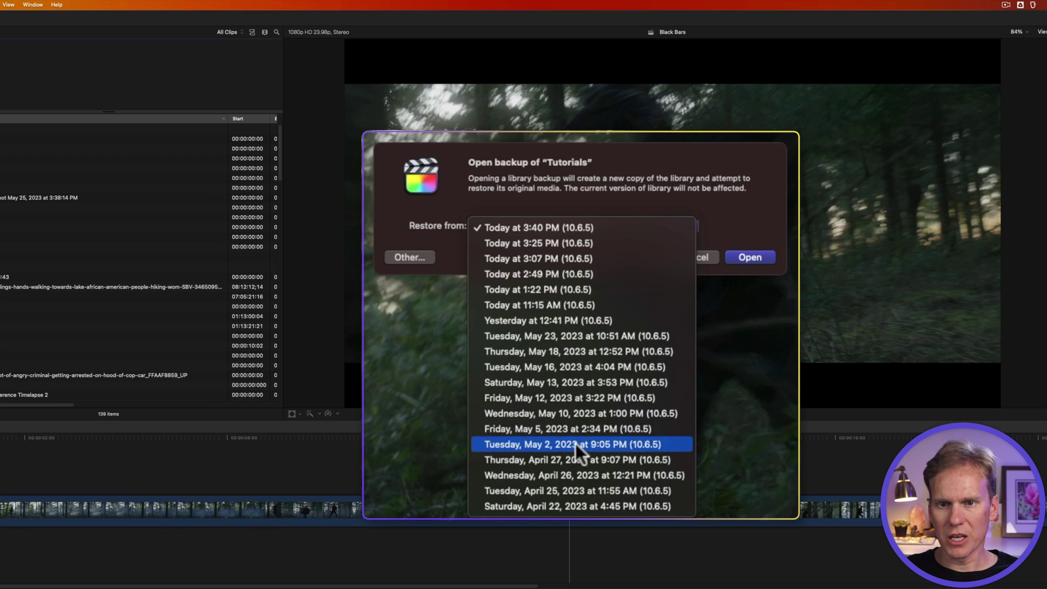
click(574, 443)
click(750, 255)
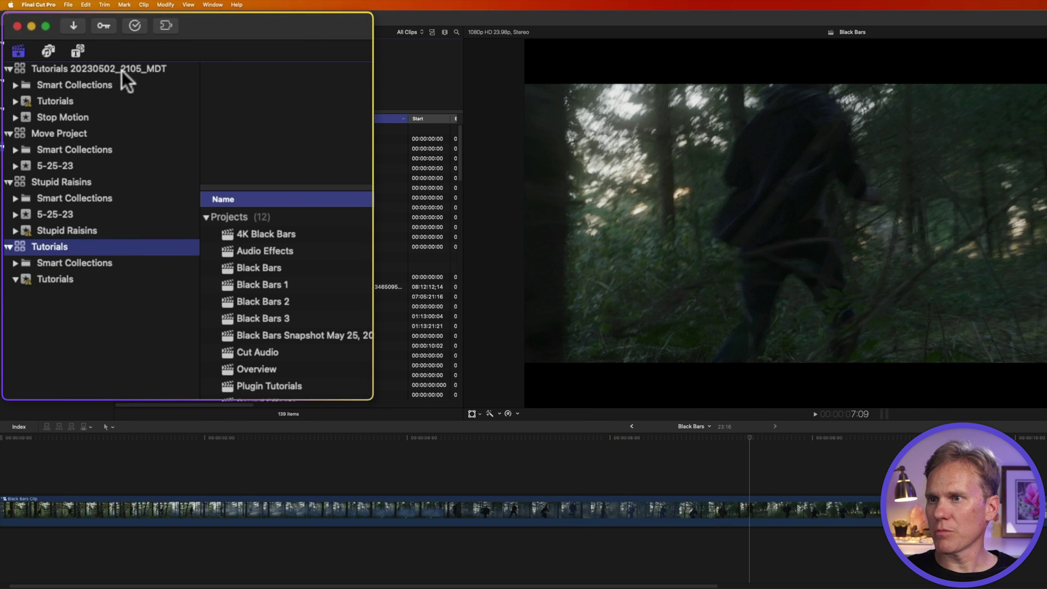
Step: Open Overview and Rewind Effect from the backup's Tutorials event, then drag Rewind Effect onto the current Tutorials event
click(71, 103)
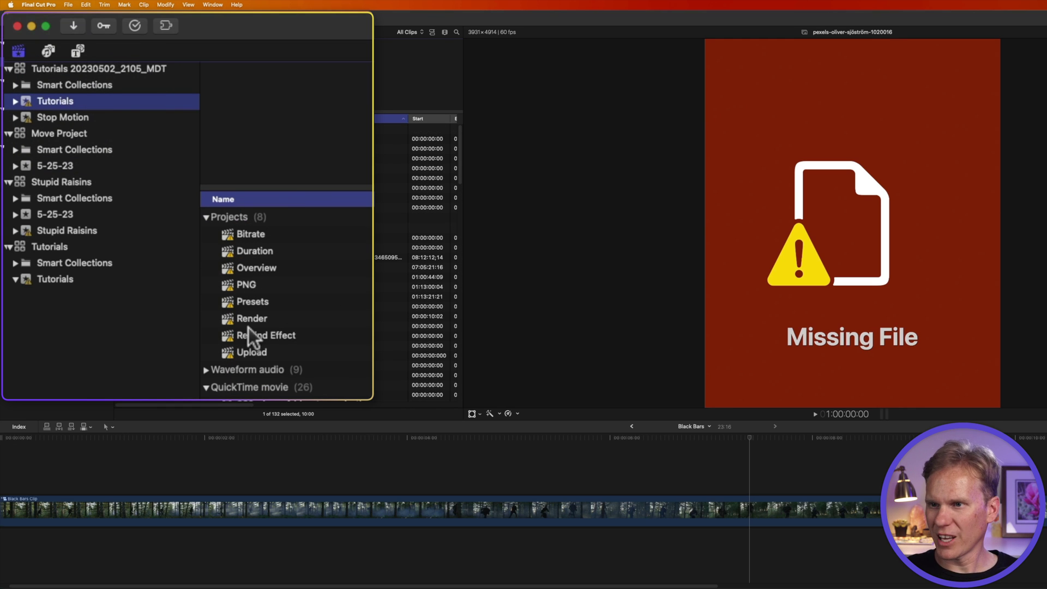
double_click(264, 269)
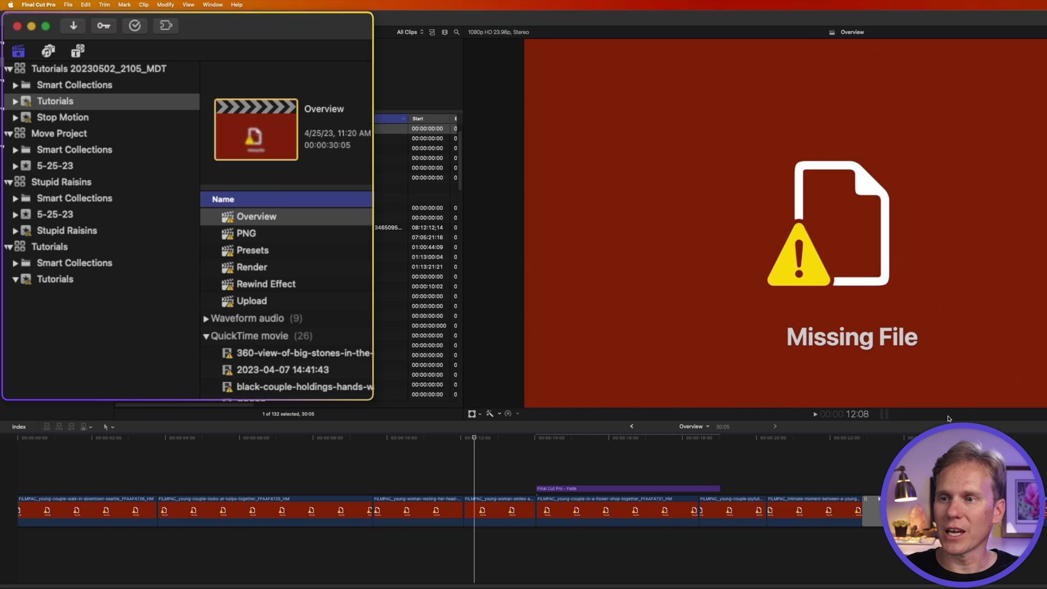
double_click(295, 284)
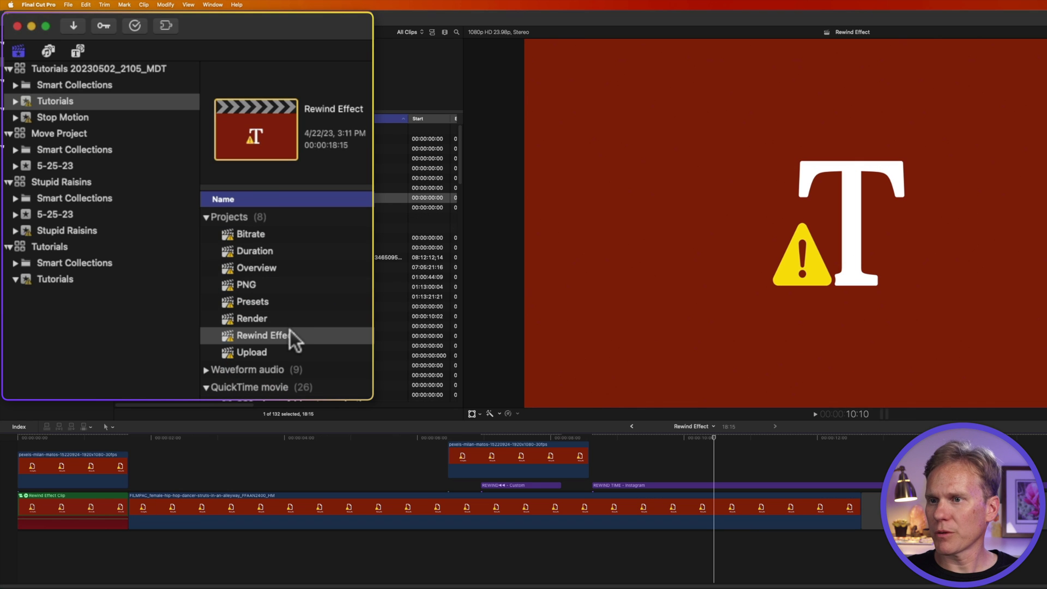
drag(288, 335, 179, 329)
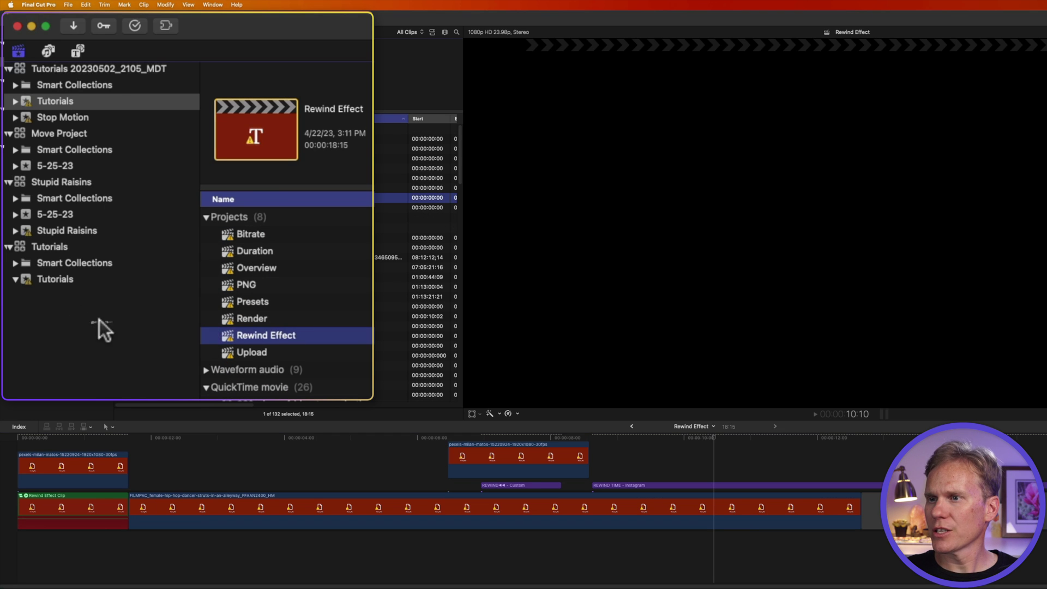
drag(100, 319, 67, 281)
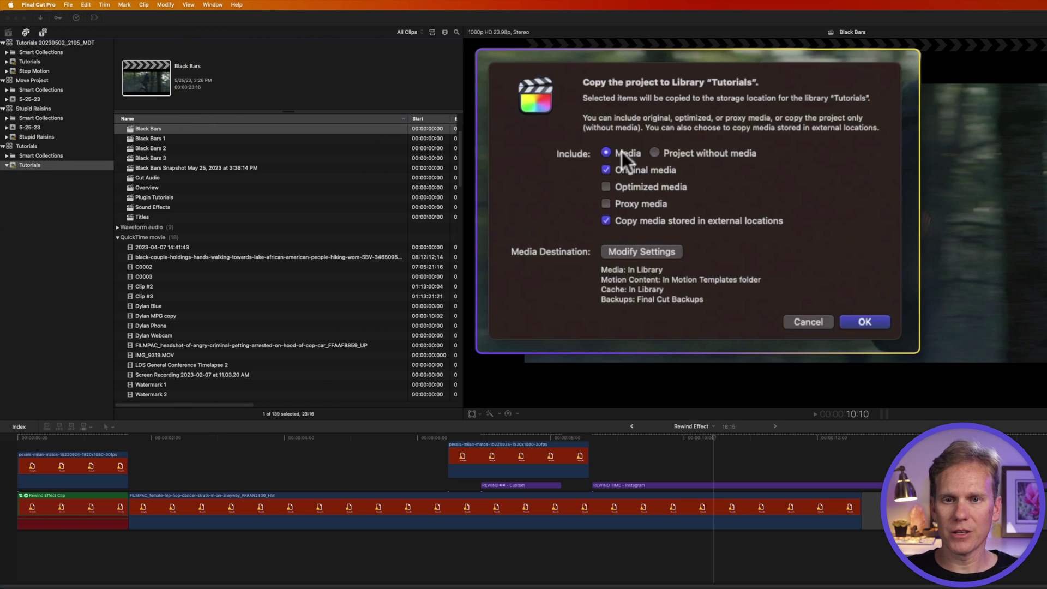
Step: Confirm copying Rewind Effect with its media past the missing-media alert, and select it
click(866, 322)
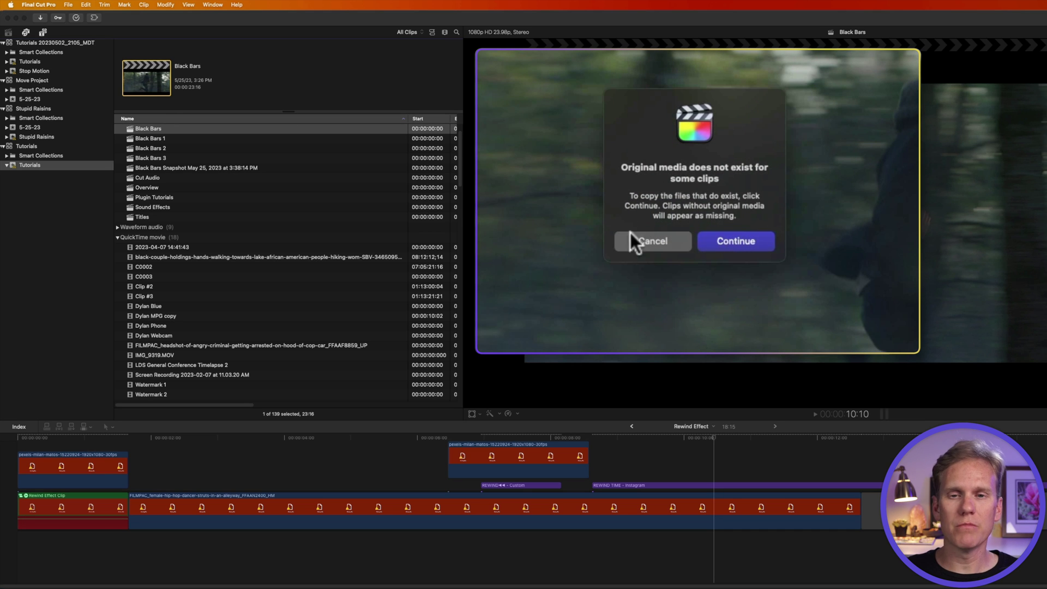
click(757, 242)
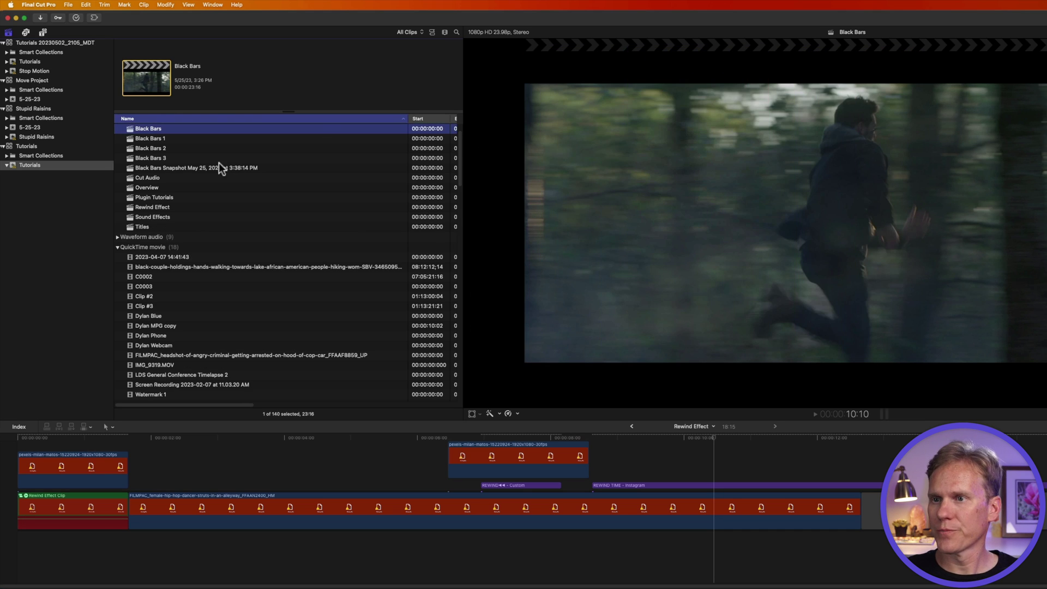
scroll(221, 168, up, 2)
click(175, 239)
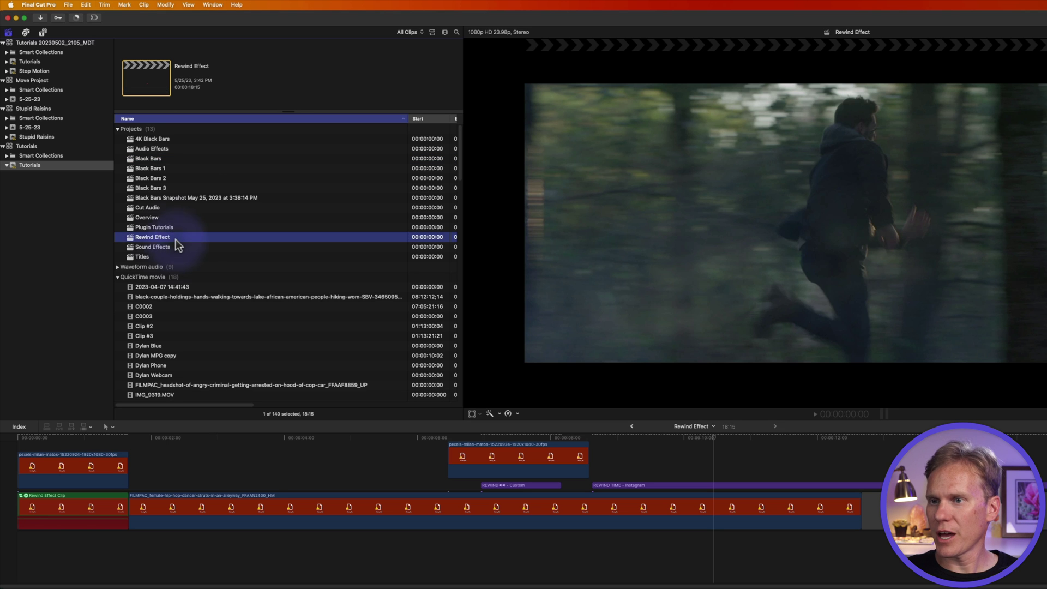
Step: Move the playhead to about five seconds and select the dancer clip in the timeline
scroll(175, 241, down, 4)
scroll(196, 228, up, 4)
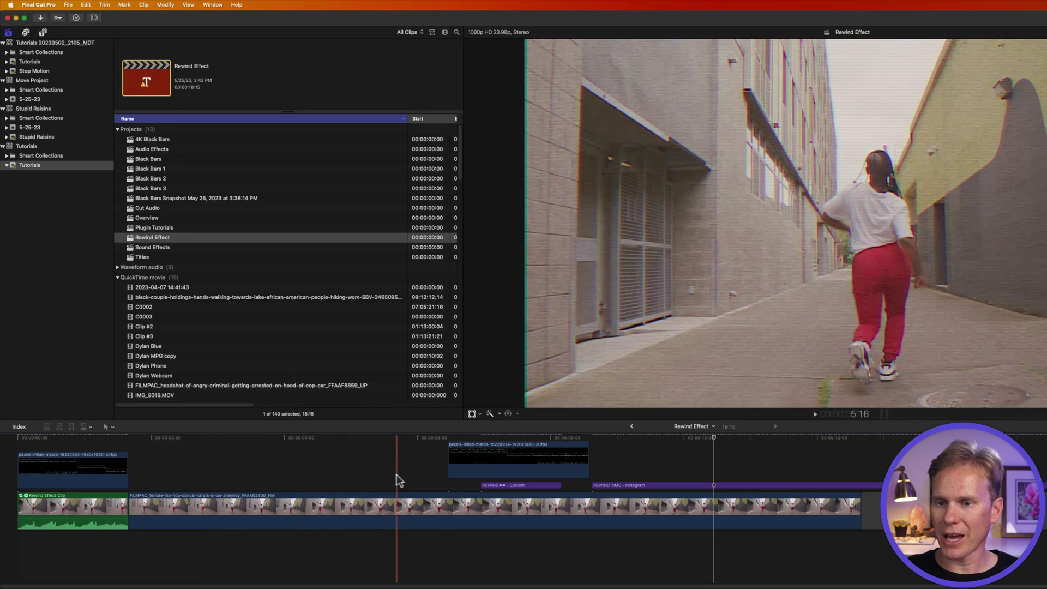
click(384, 476)
click(386, 501)
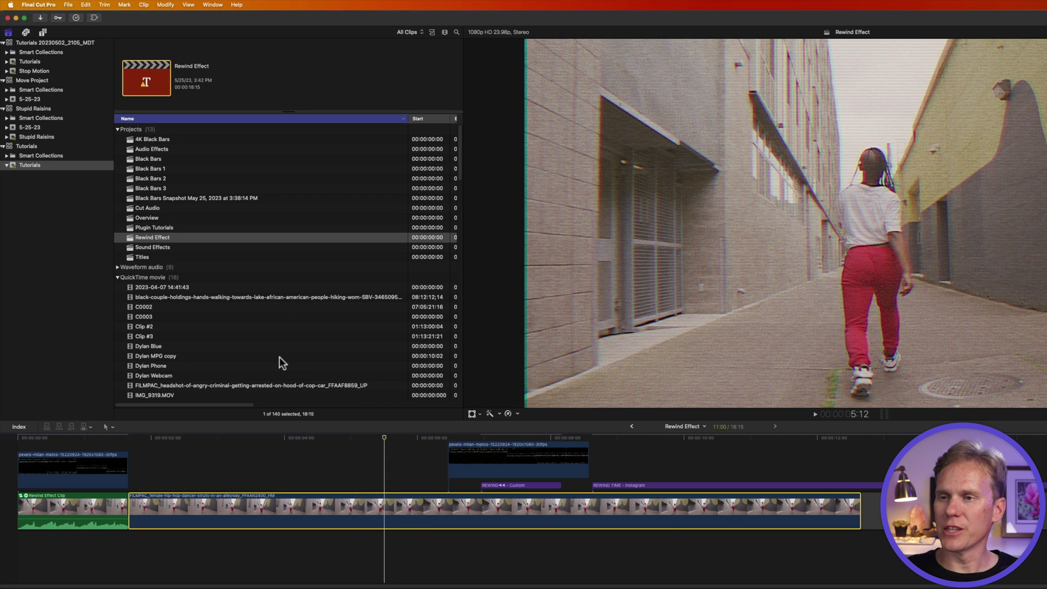